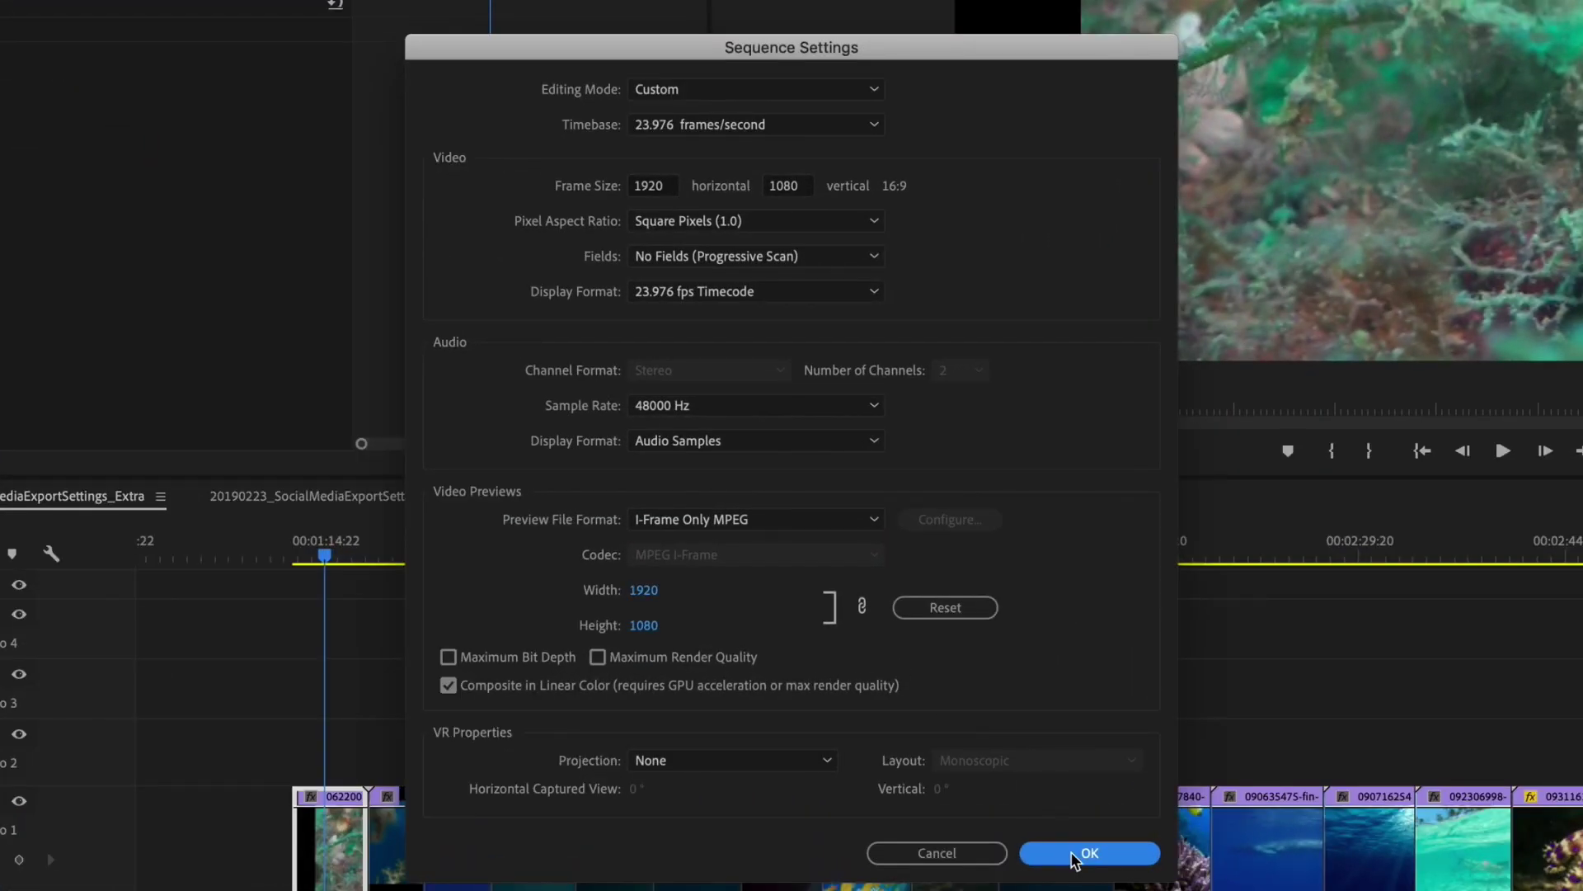
Confirm the 1920x1080, 23.976 fps sequence settings and close them.
left_click(1082, 856)
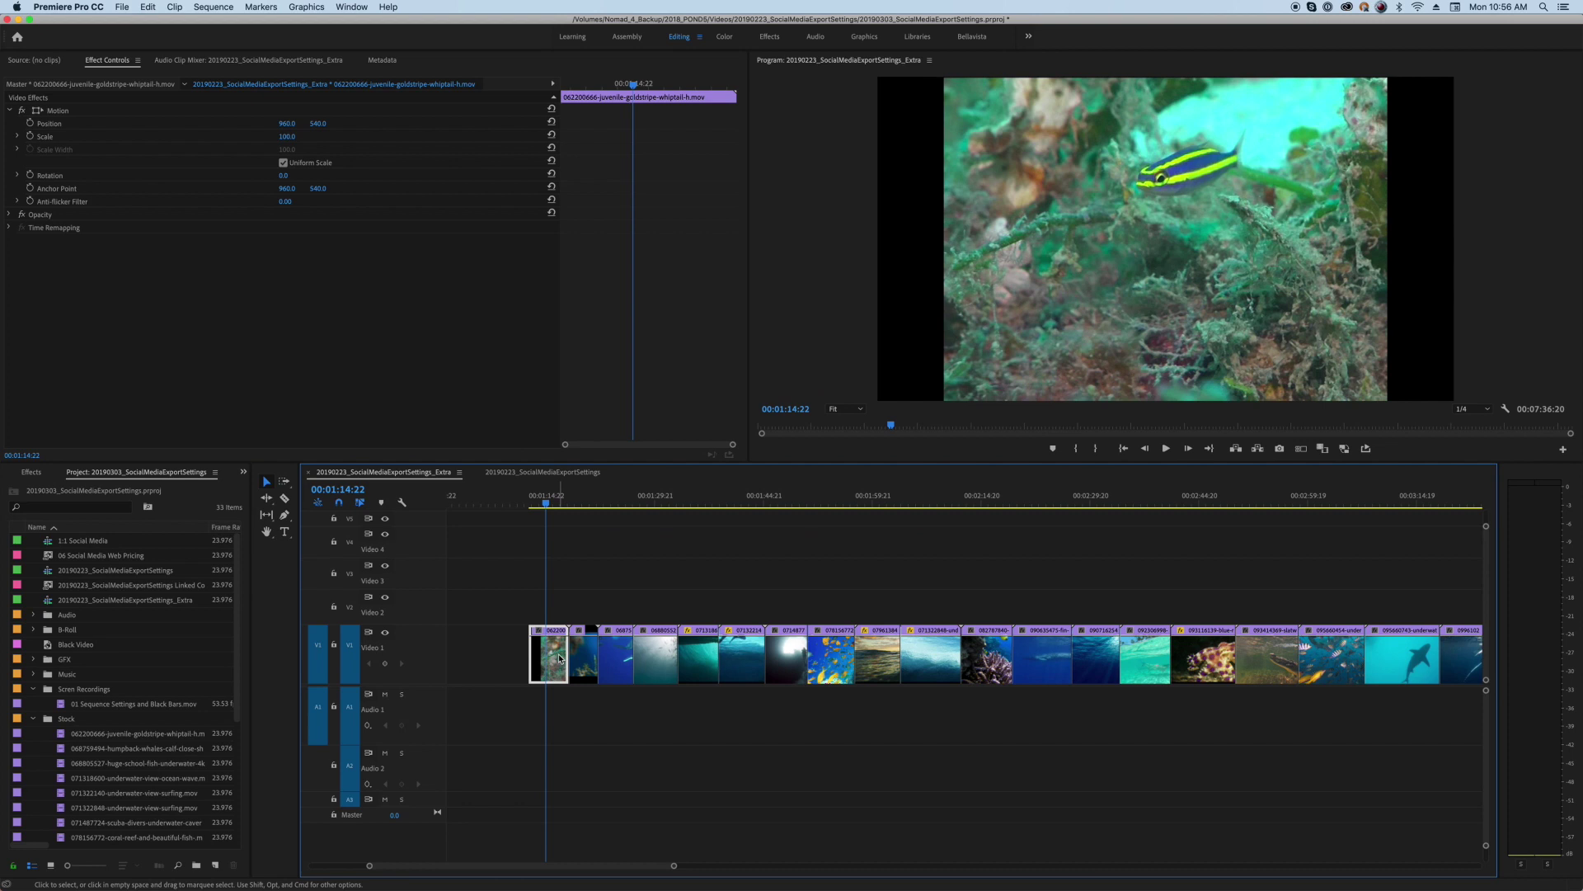
Play the sequence, then start a new sequence from the Digital SLR 1080p DSLR 1080p24 preset.
key("space")
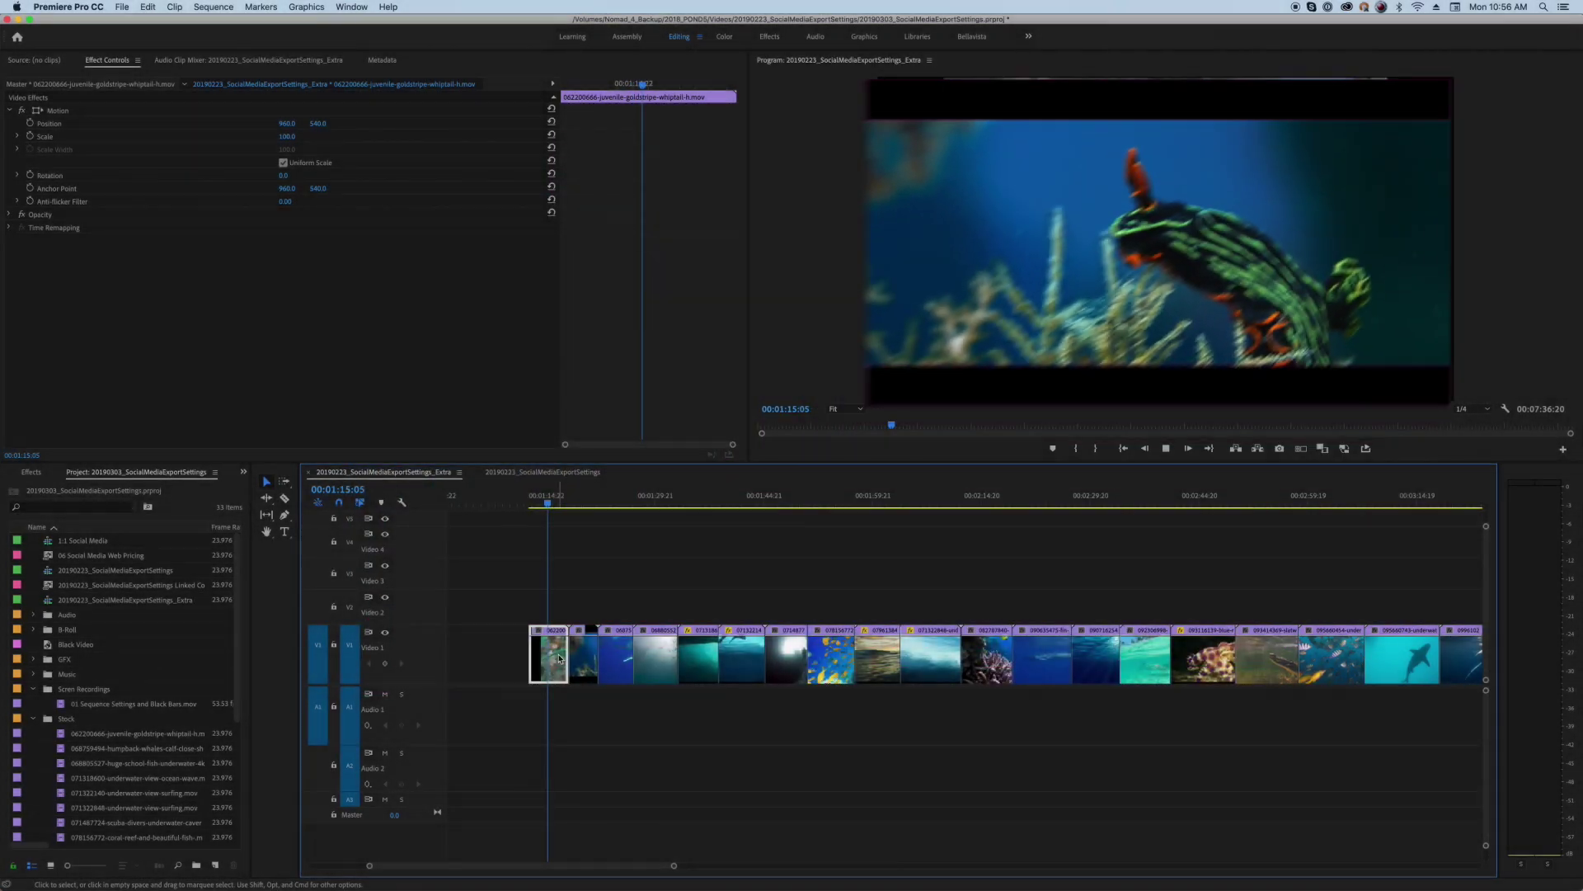
left_click(122, 7)
mouse_move(133, 24)
left_click(314, 50)
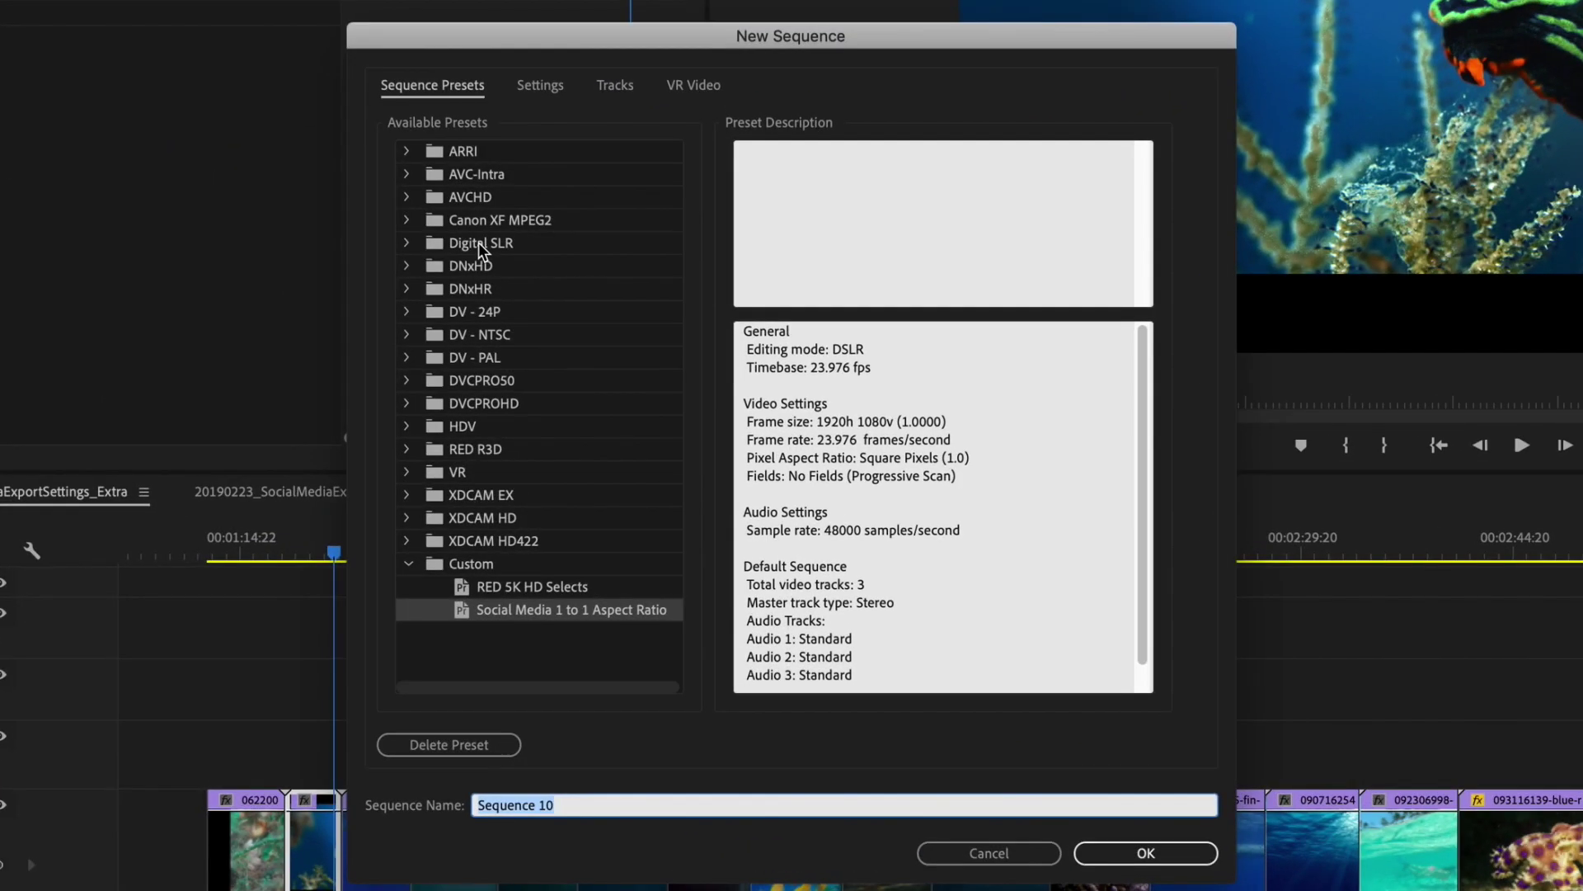
left_click(416, 244)
left_click(436, 266)
left_click(525, 290)
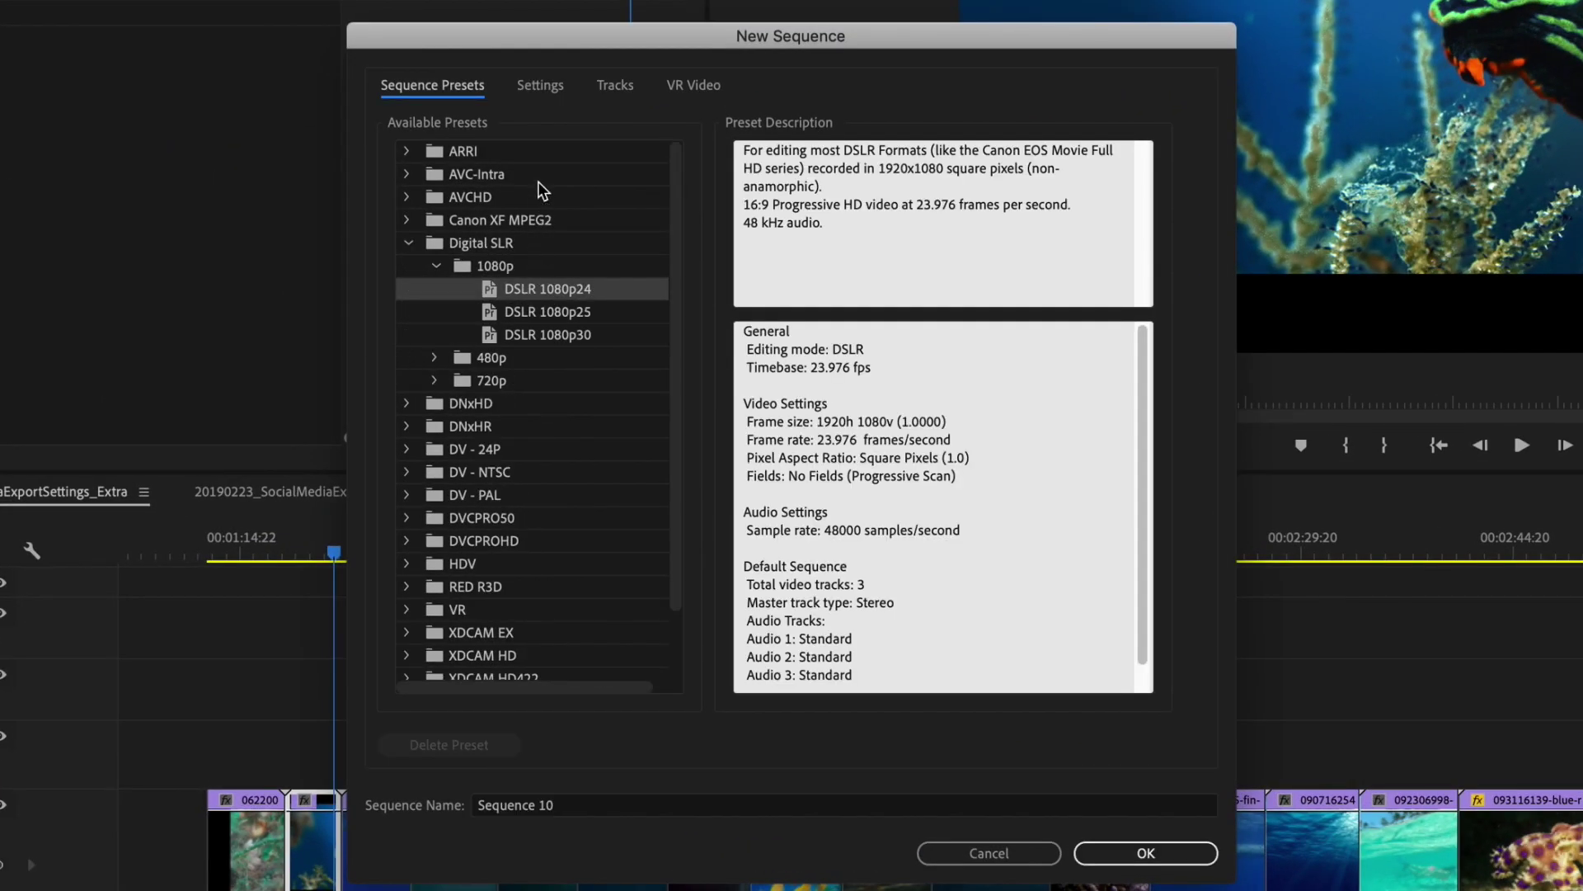
Set the new sequence's frame size to 3840x2160, create it, and paste the clips in.
left_click(541, 86)
left_click(635, 224)
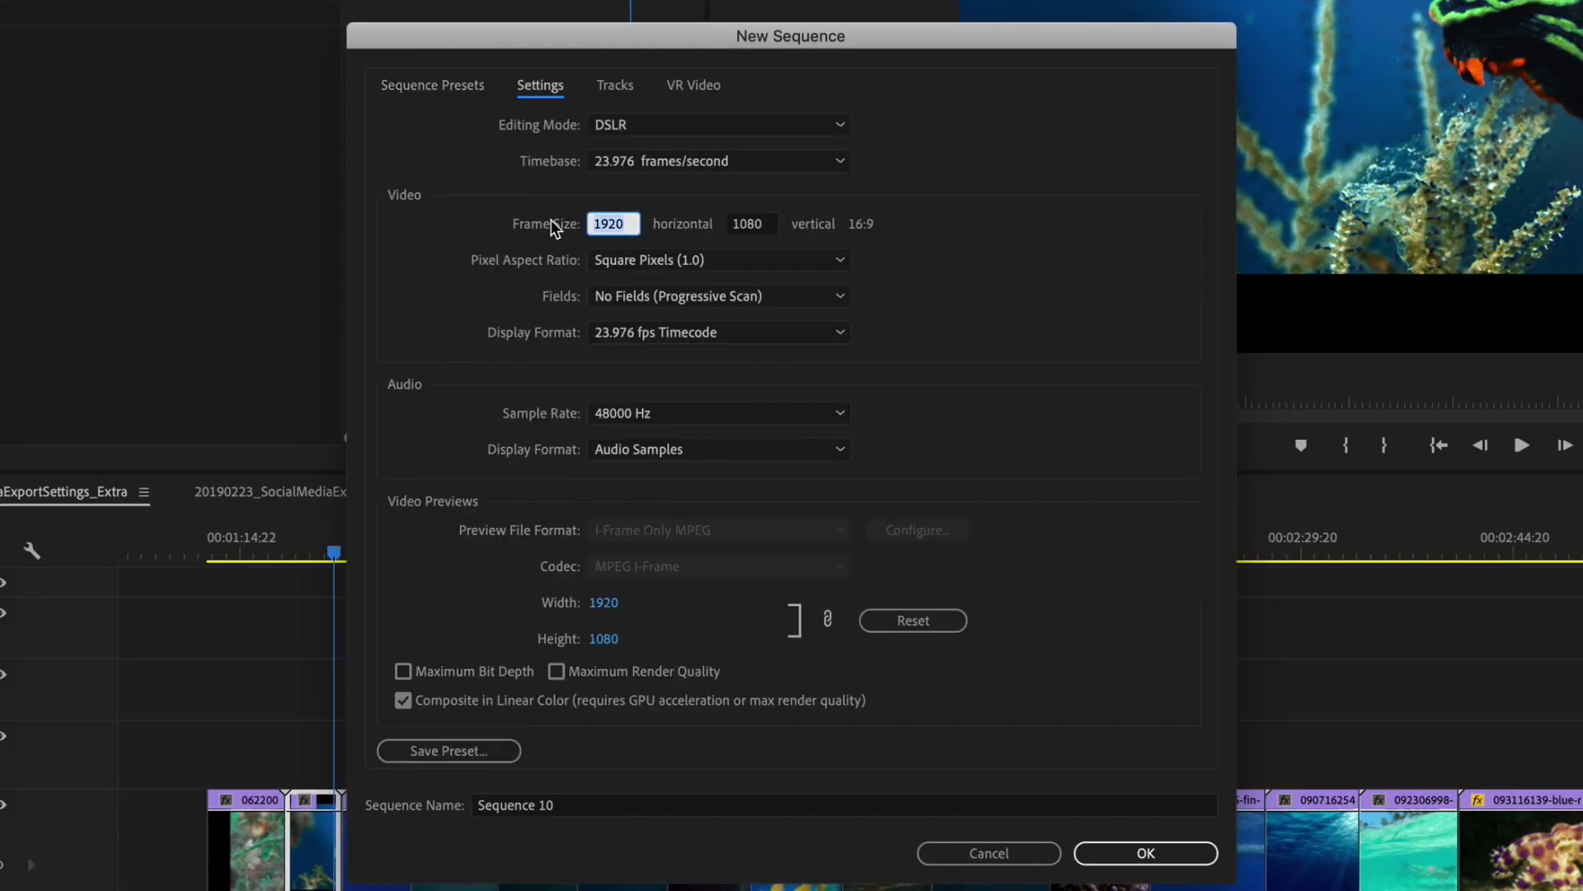
key("Tab")
type("216")
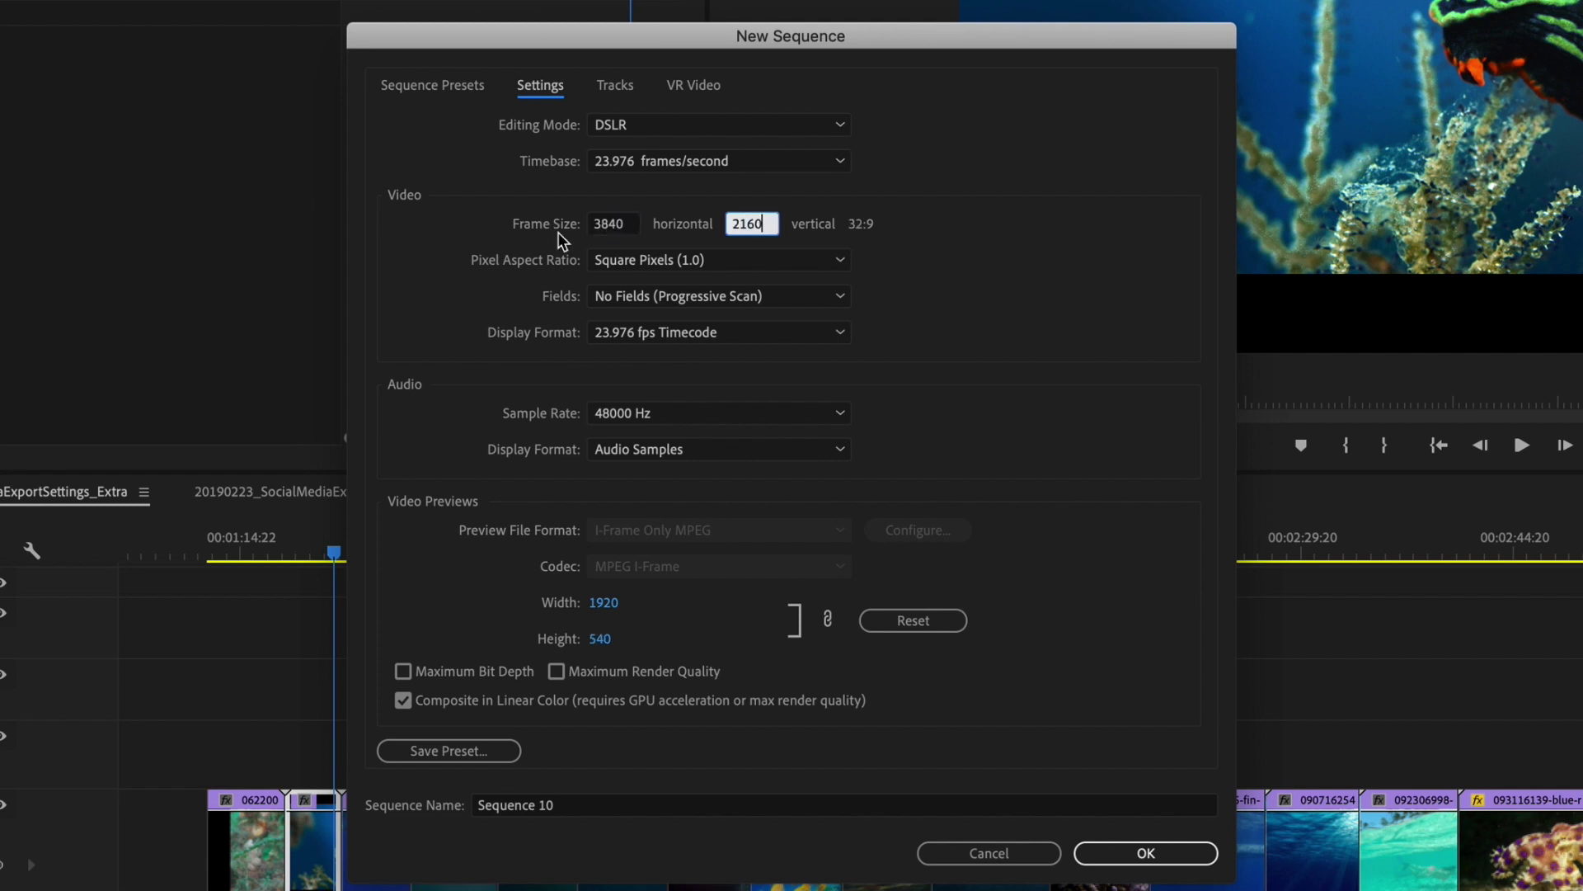
key("Tab")
left_click(1146, 852)
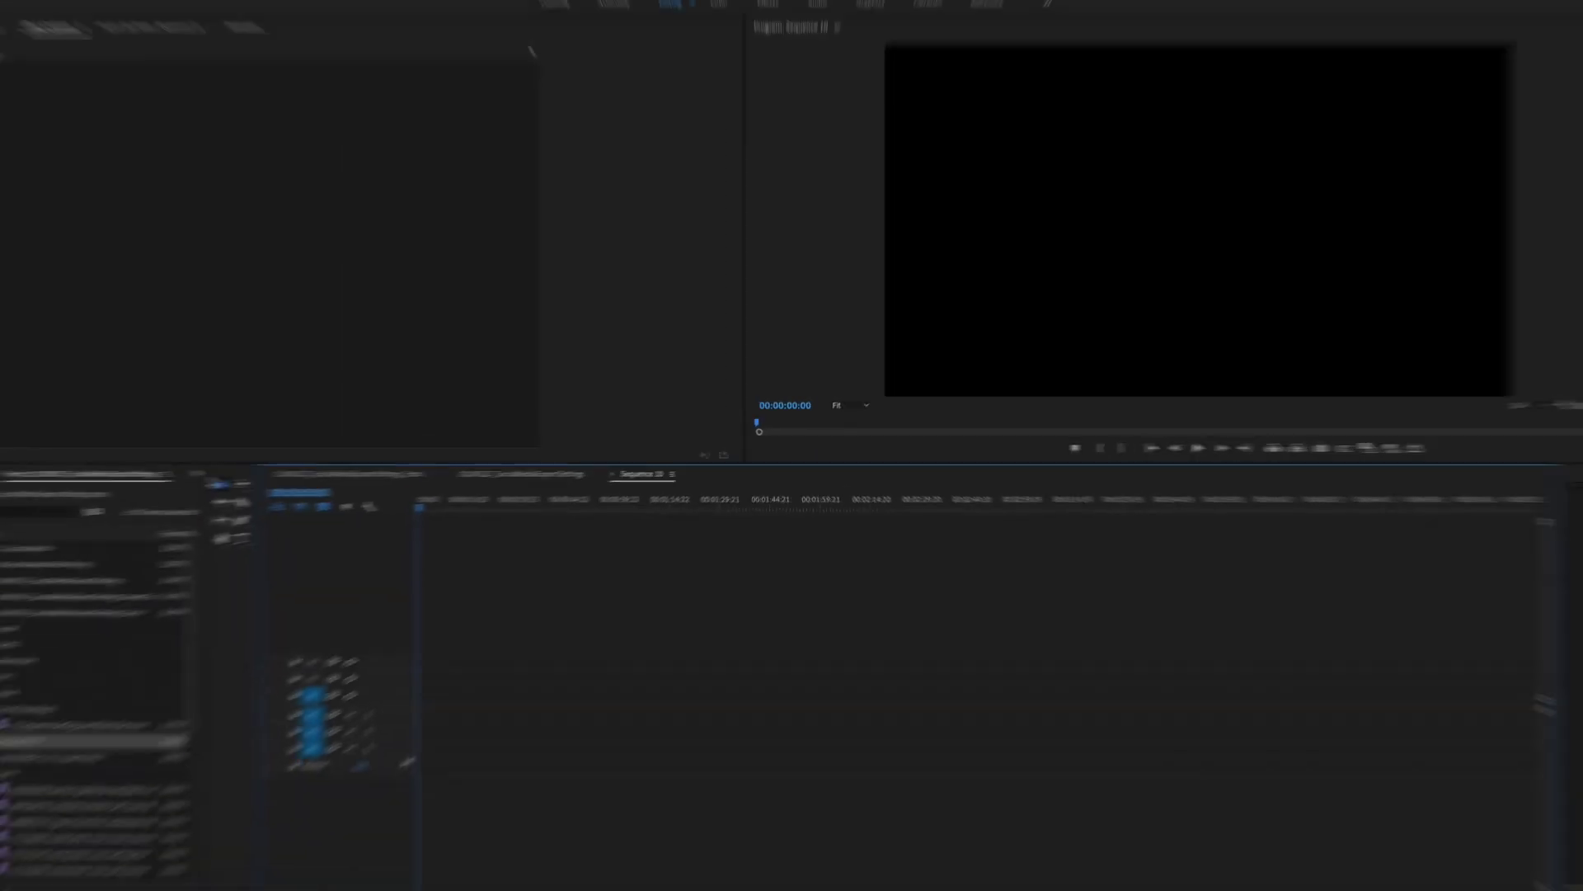
key("cmd+v")
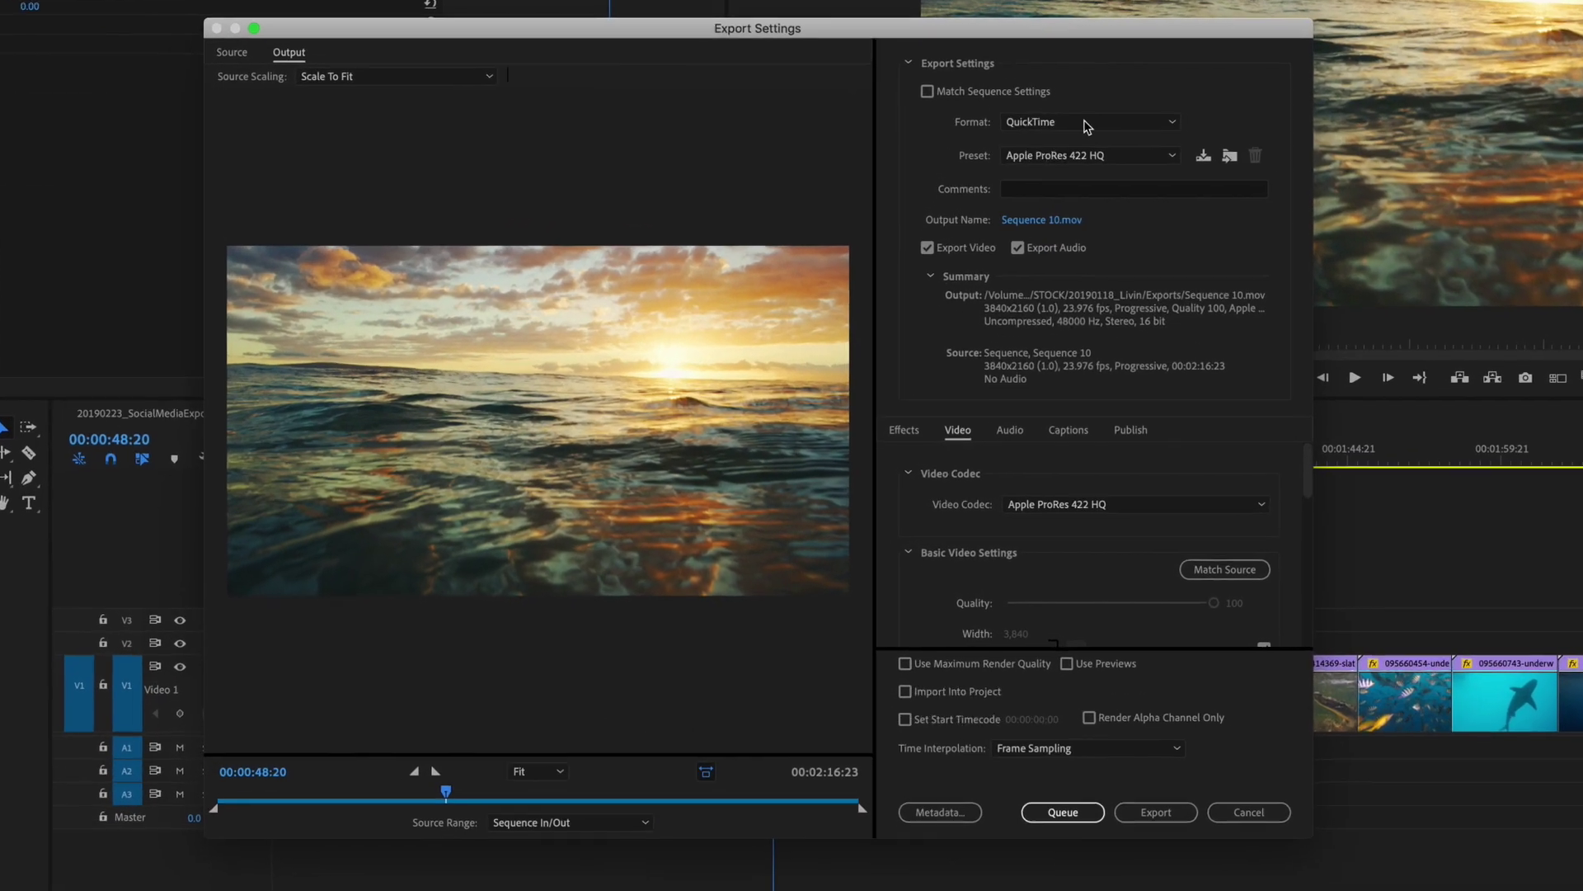
Switch the export format from QuickTime to H.264 and show the H.264 preset list.
left_click(987, 281)
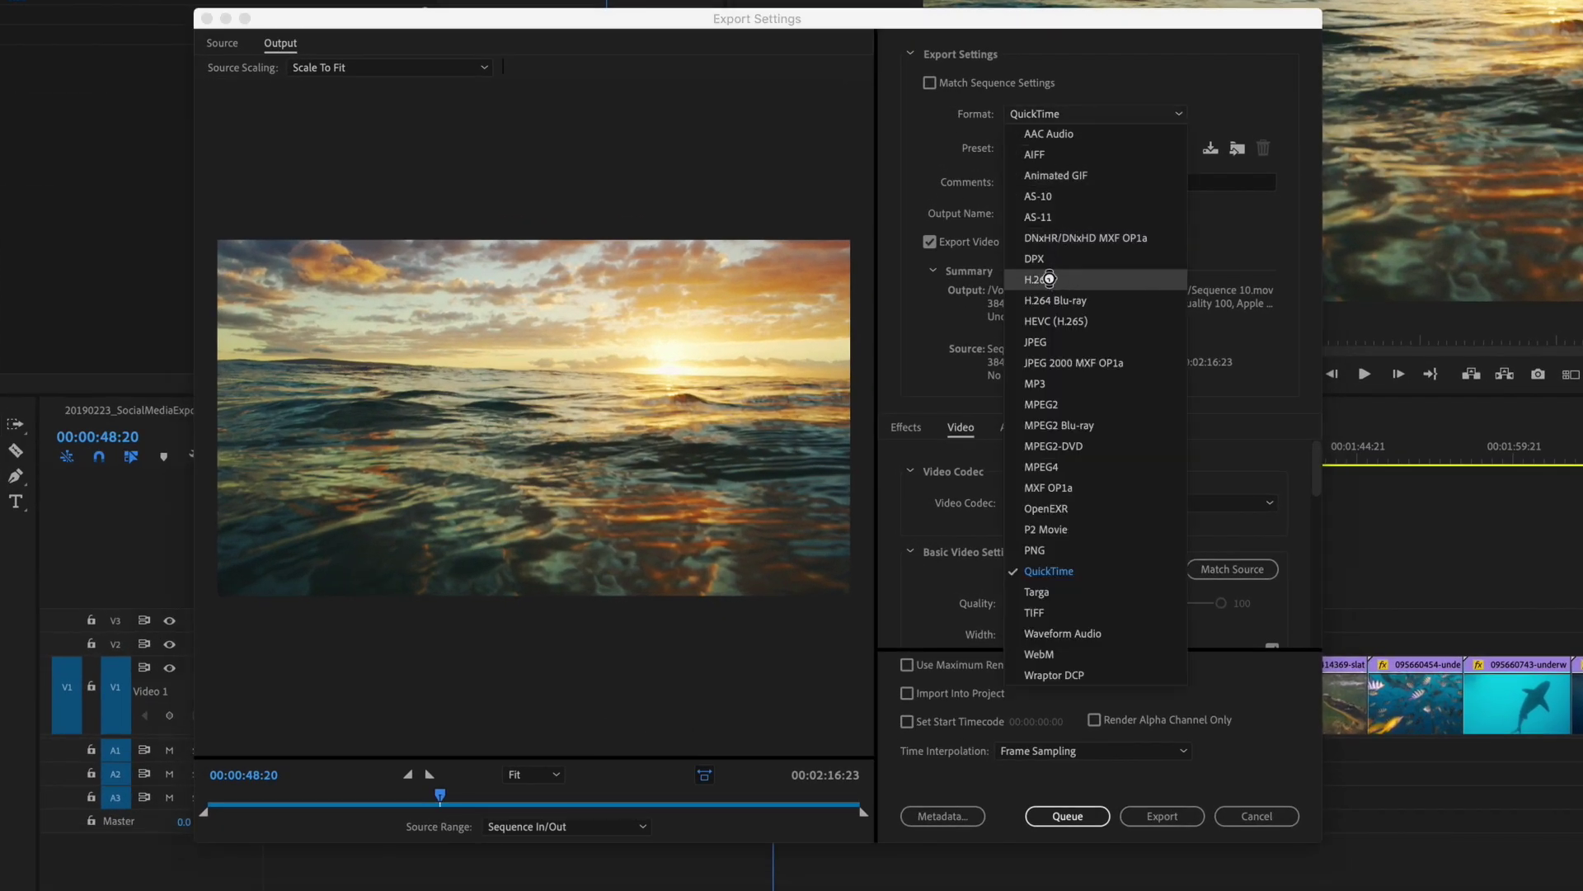
left_click(1041, 279)
left_click(1048, 149)
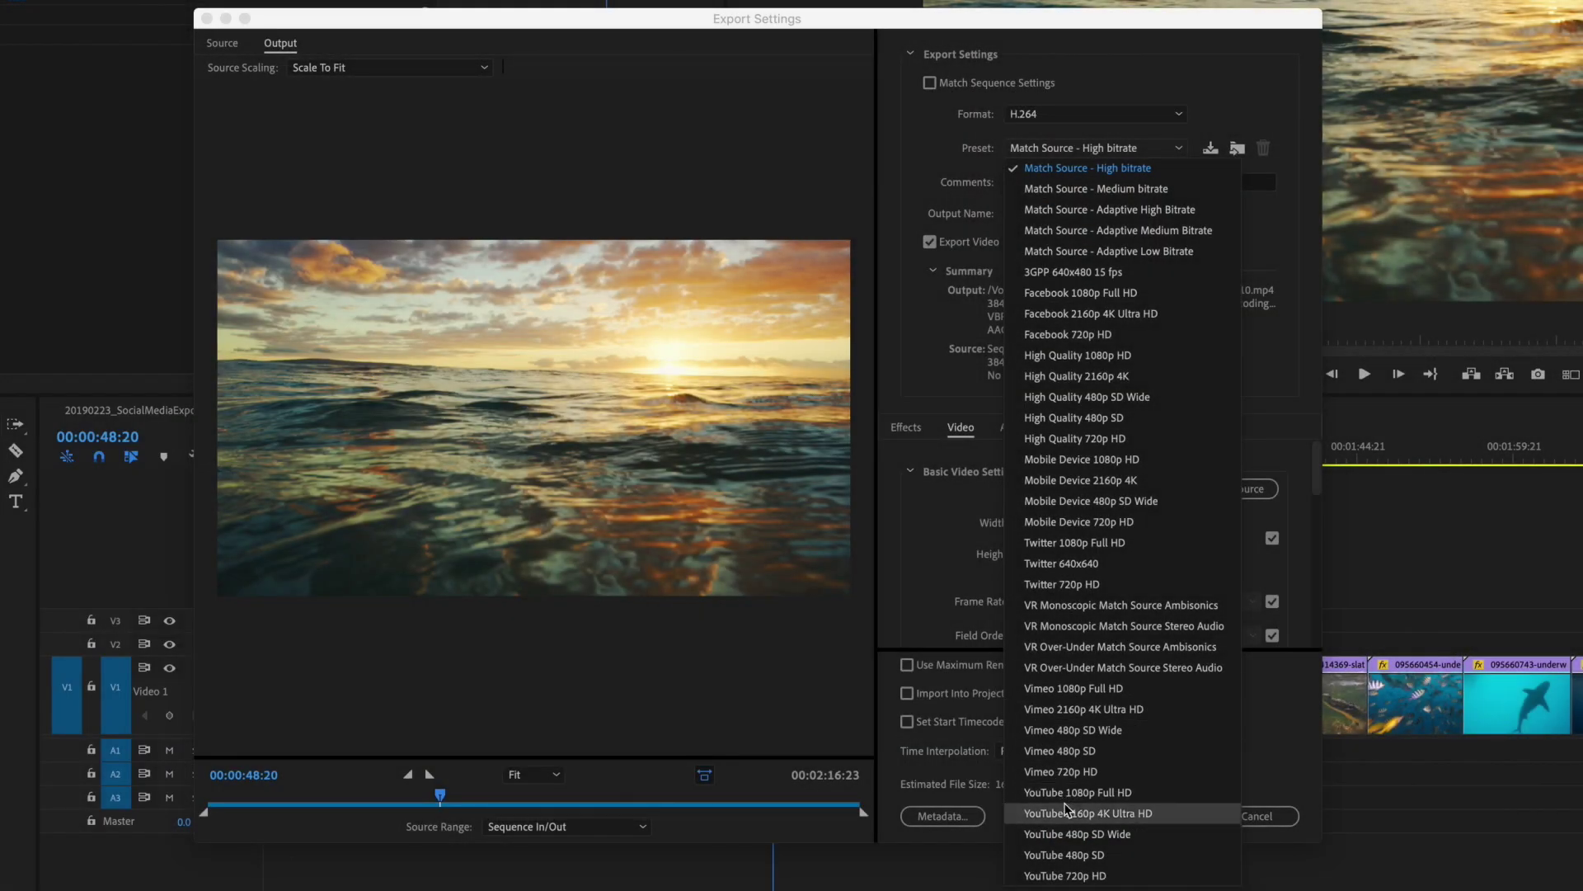
Apply YouTube 2160p 4K Ultra HD with VBR, 2 pass encoding and a 40 Mbps target bitrate.
left_click(1070, 814)
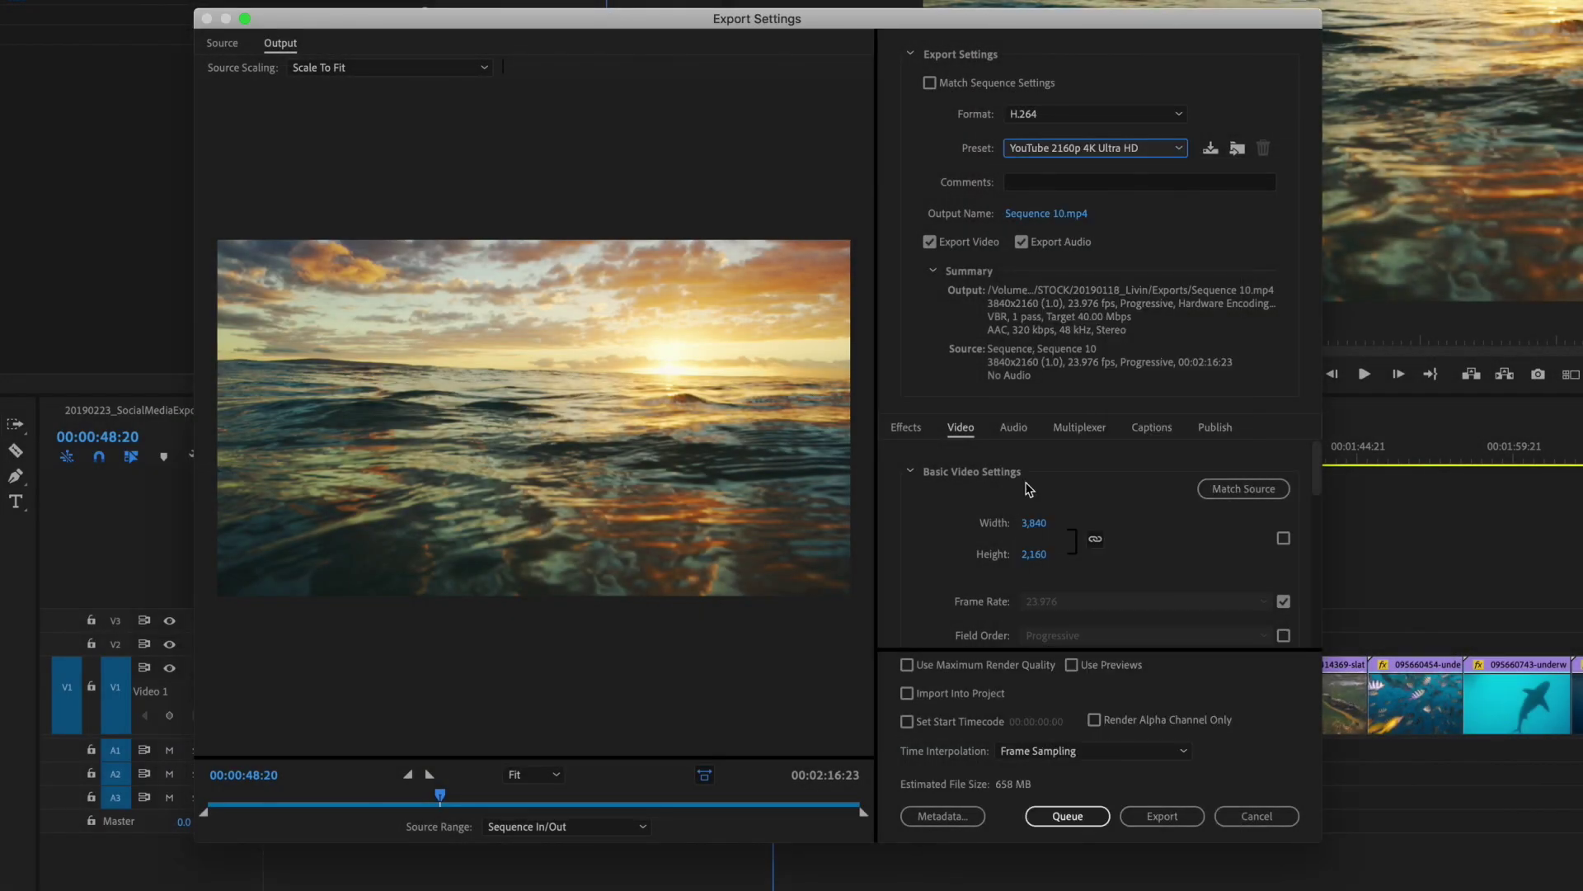
scroll(998, 514, "down", 10)
scroll(995, 510, "up", 2)
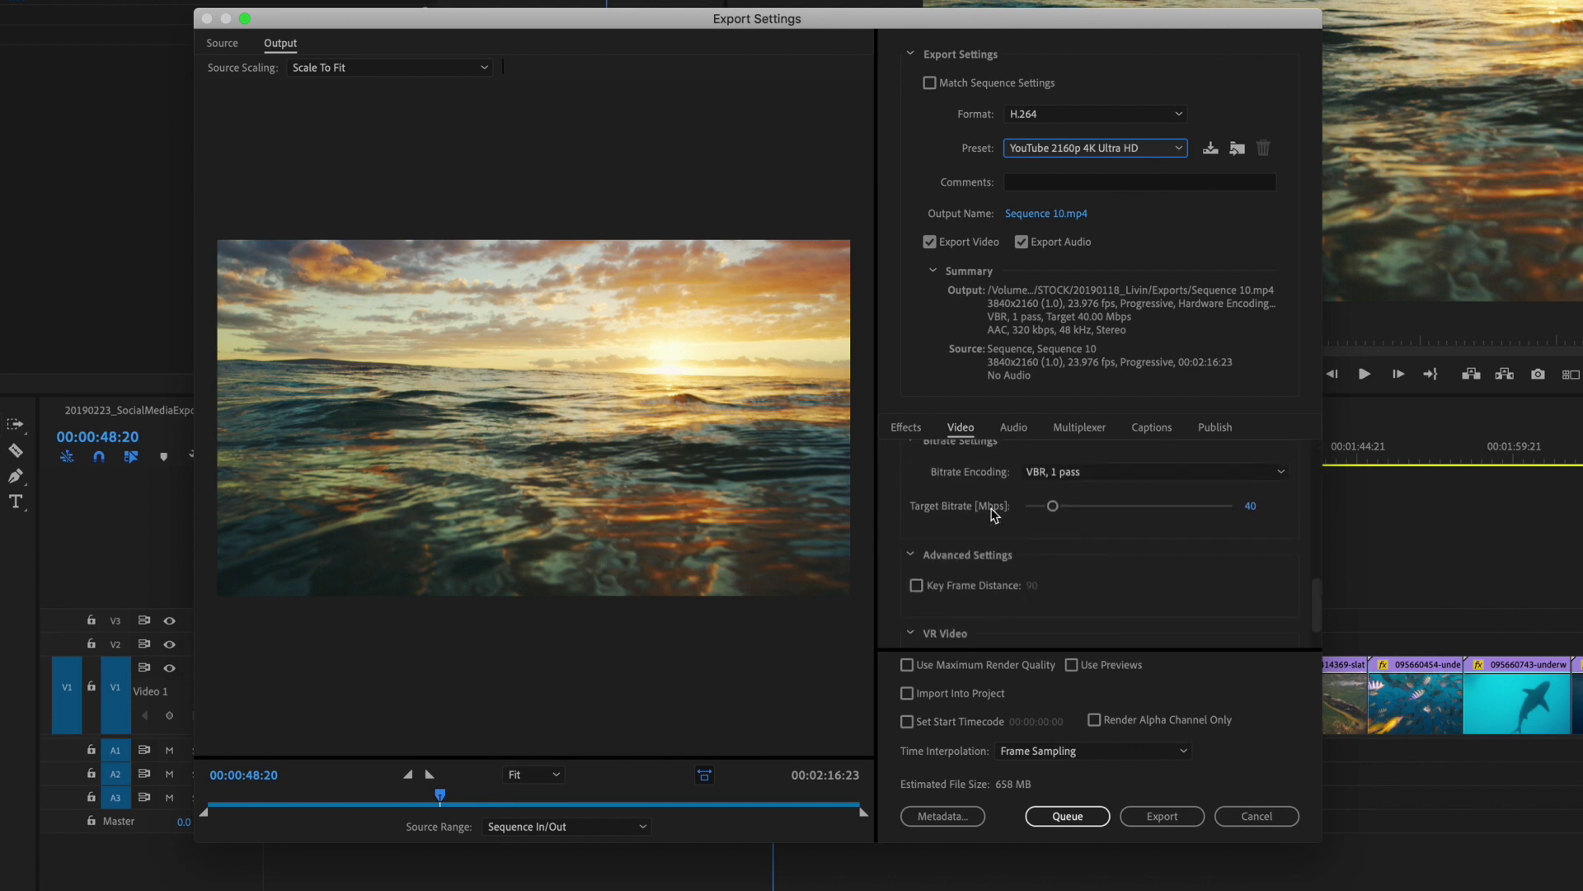
left_click(1074, 463)
left_click(1074, 533)
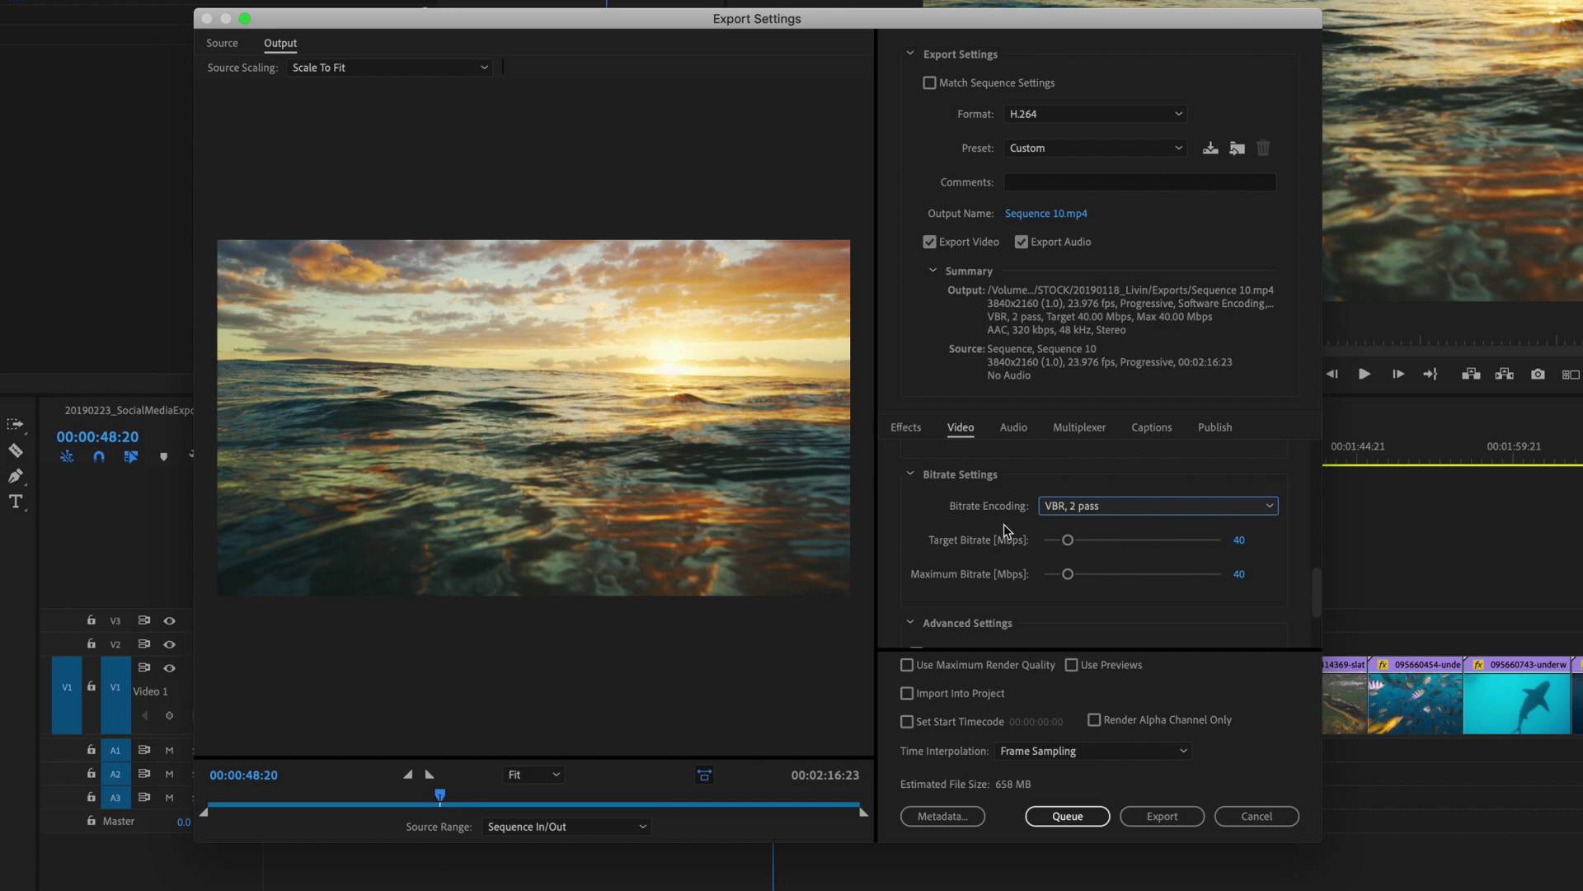
left_click(1053, 540)
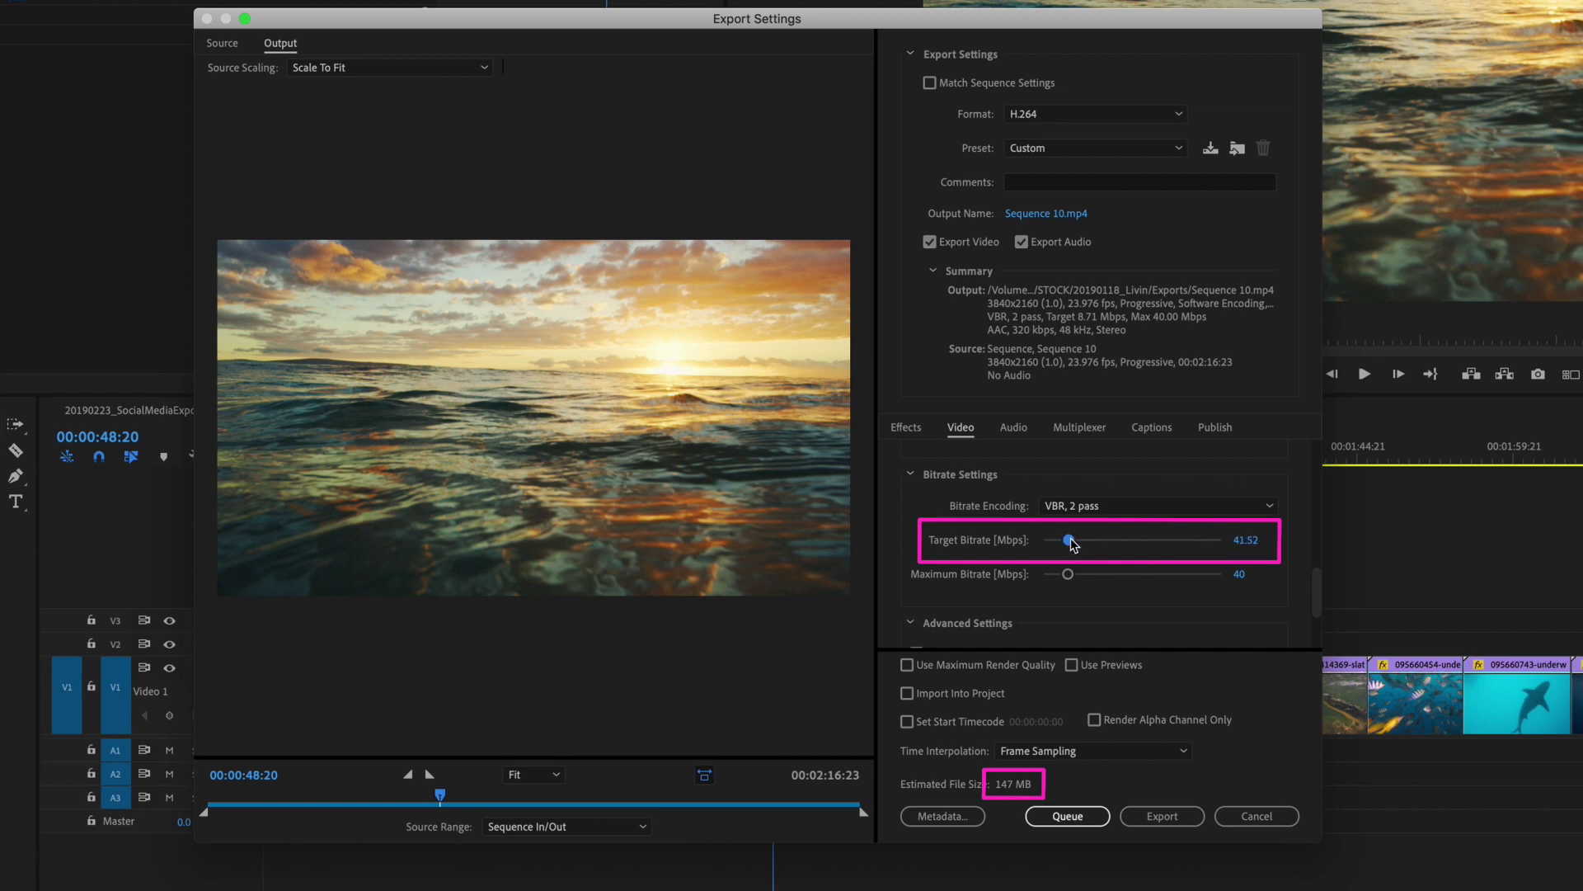
left_click(1242, 540)
type("40")
key("Return")
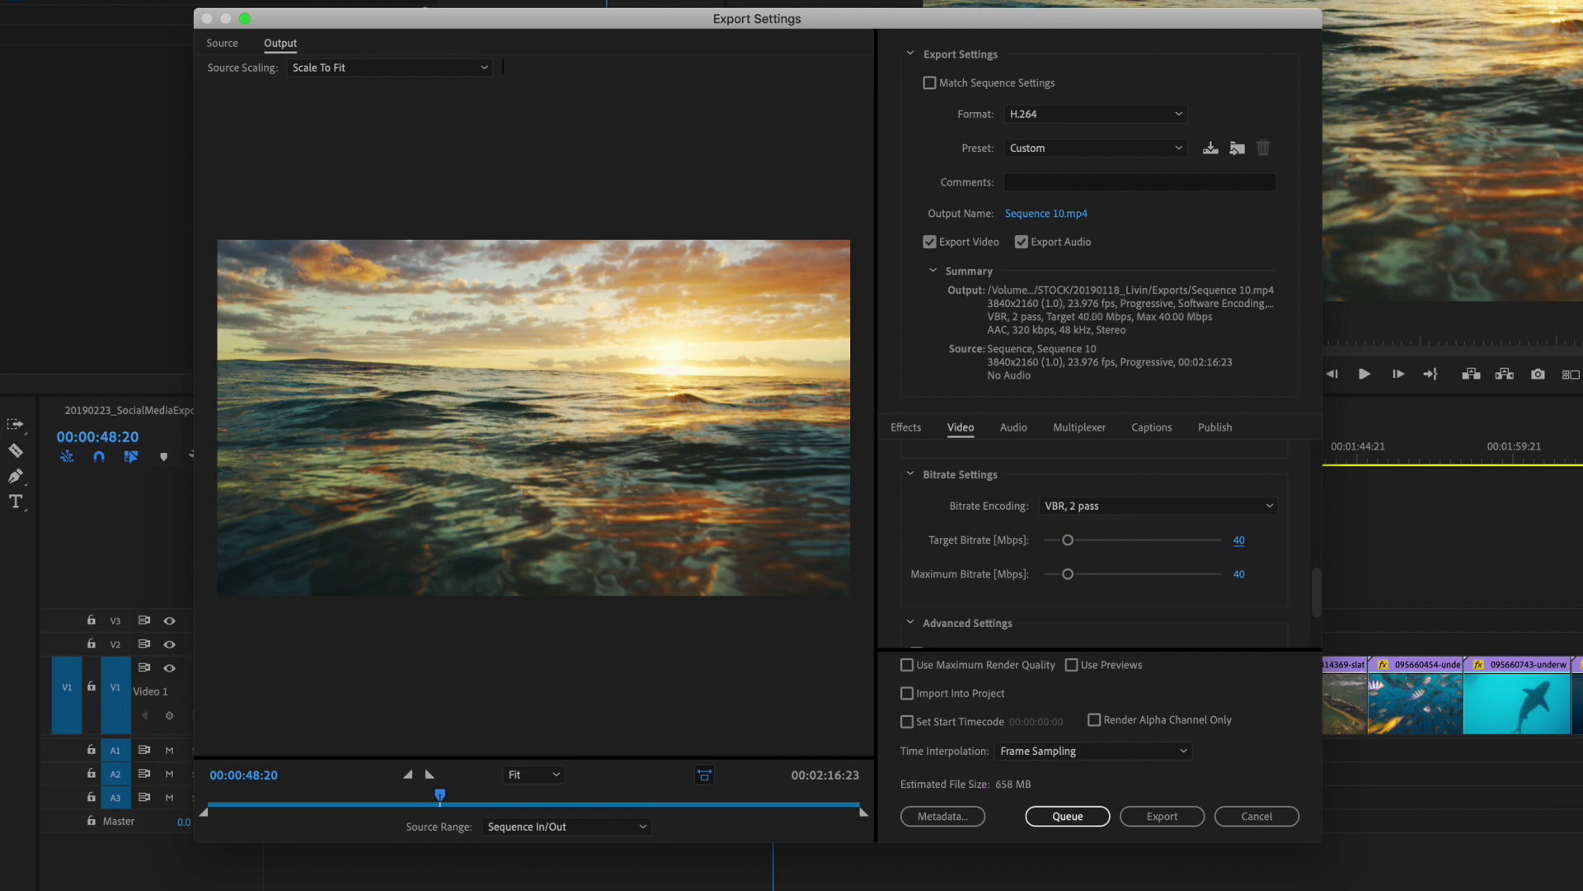
Switch to the YouTube 1080p Full HD preset and set a square 1080x1080 output.
left_click(1097, 149)
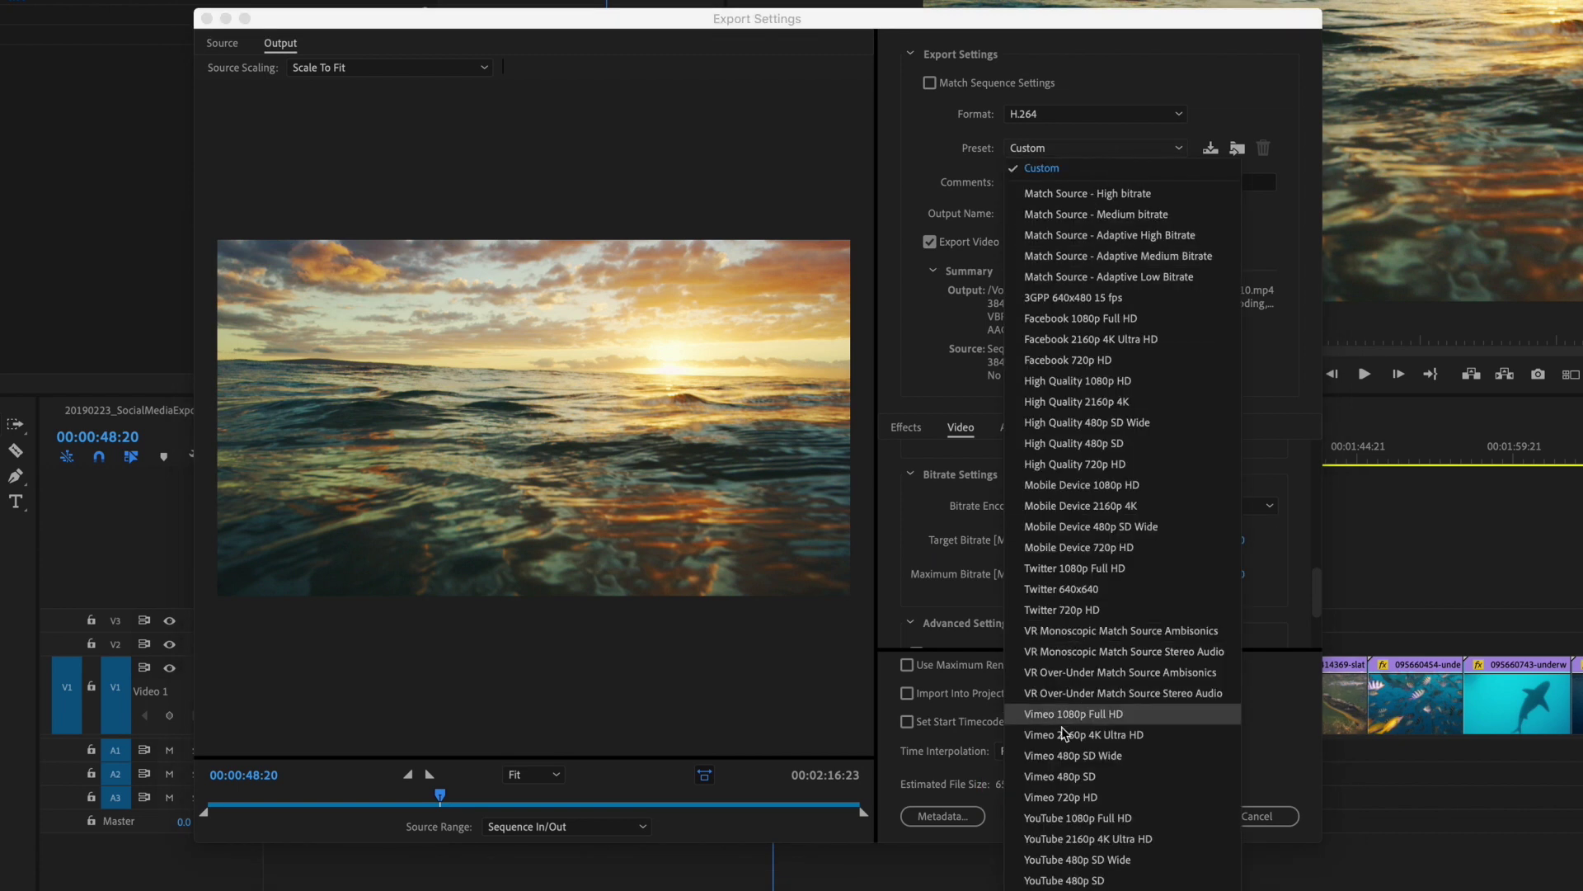
left_click(1085, 820)
left_click(1034, 522)
type("1080")
key("Return")
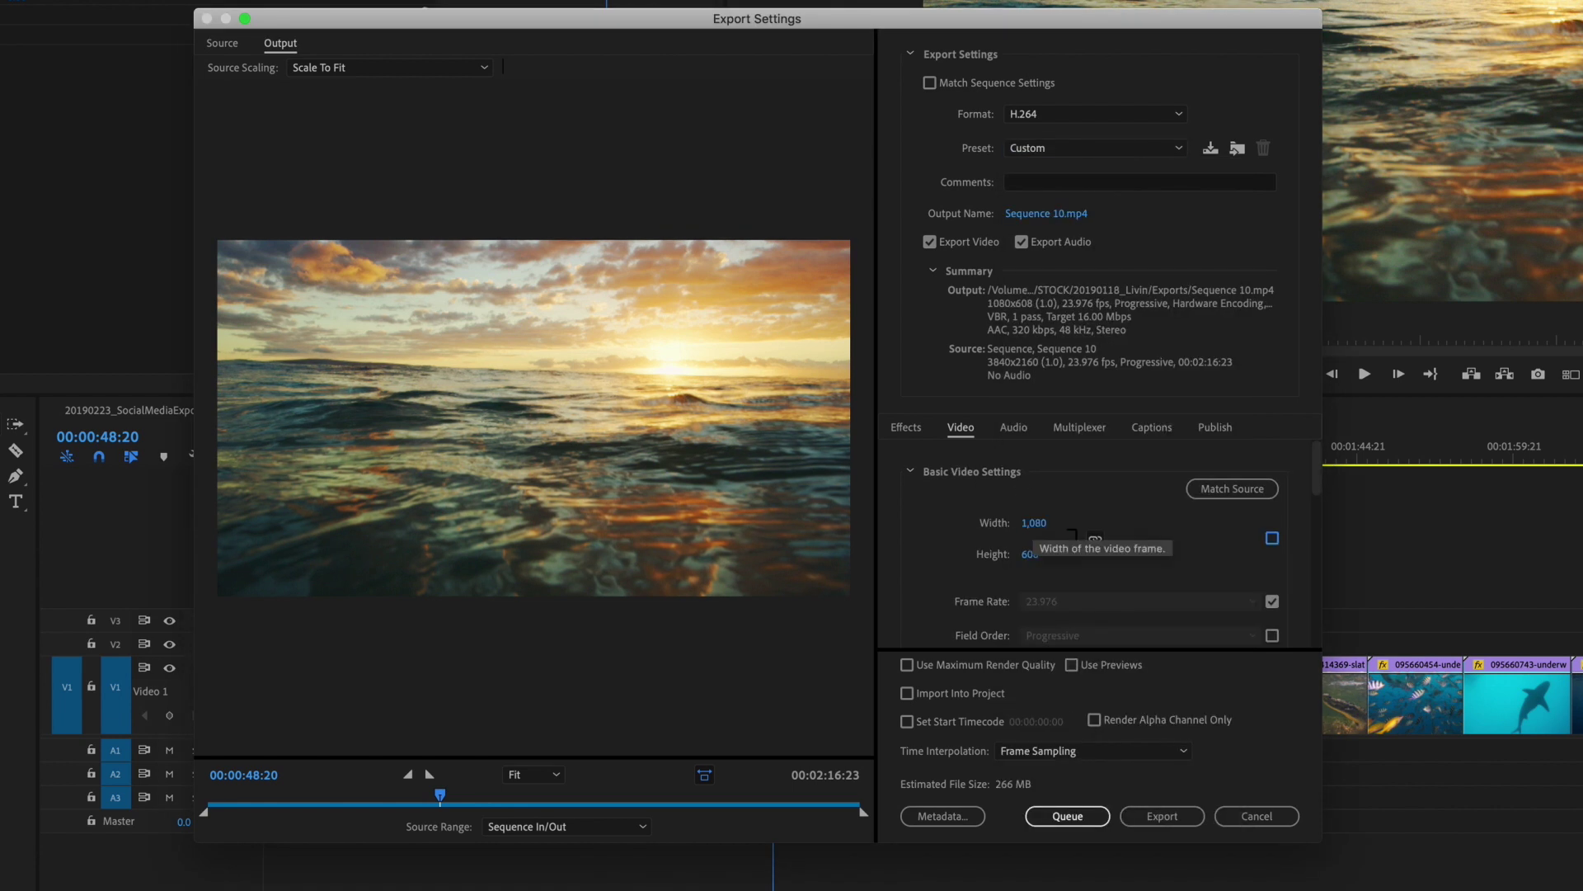
left_click(1030, 554)
type("1080")
key("Return")
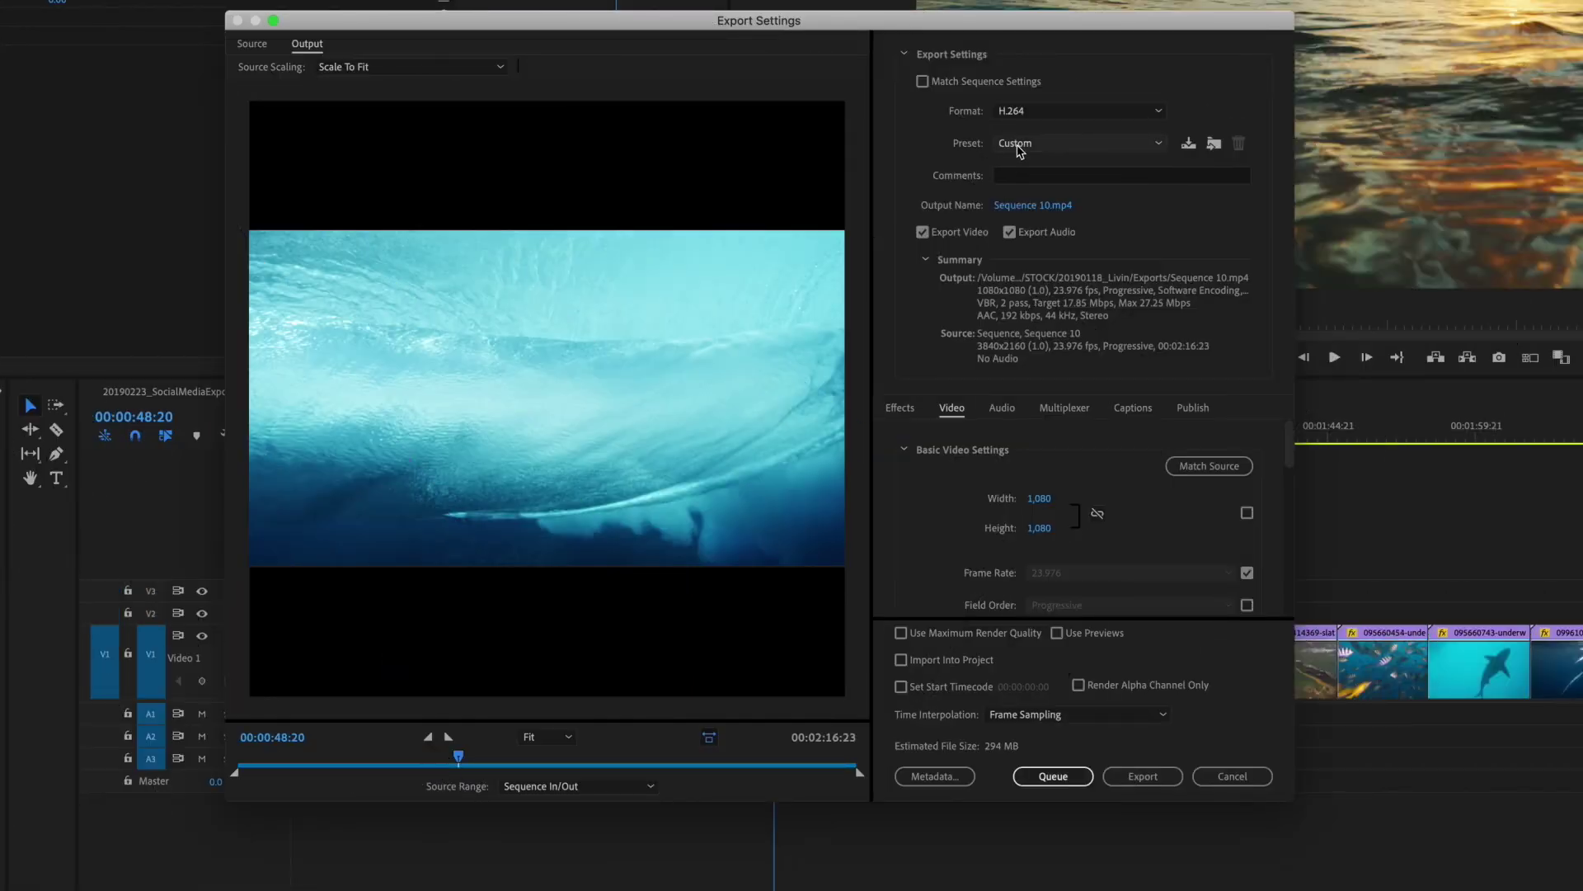
Apply Facebook 1080p Full HD at 1080 width with VBR, 2 pass bitrate encoding.
left_click(1020, 149)
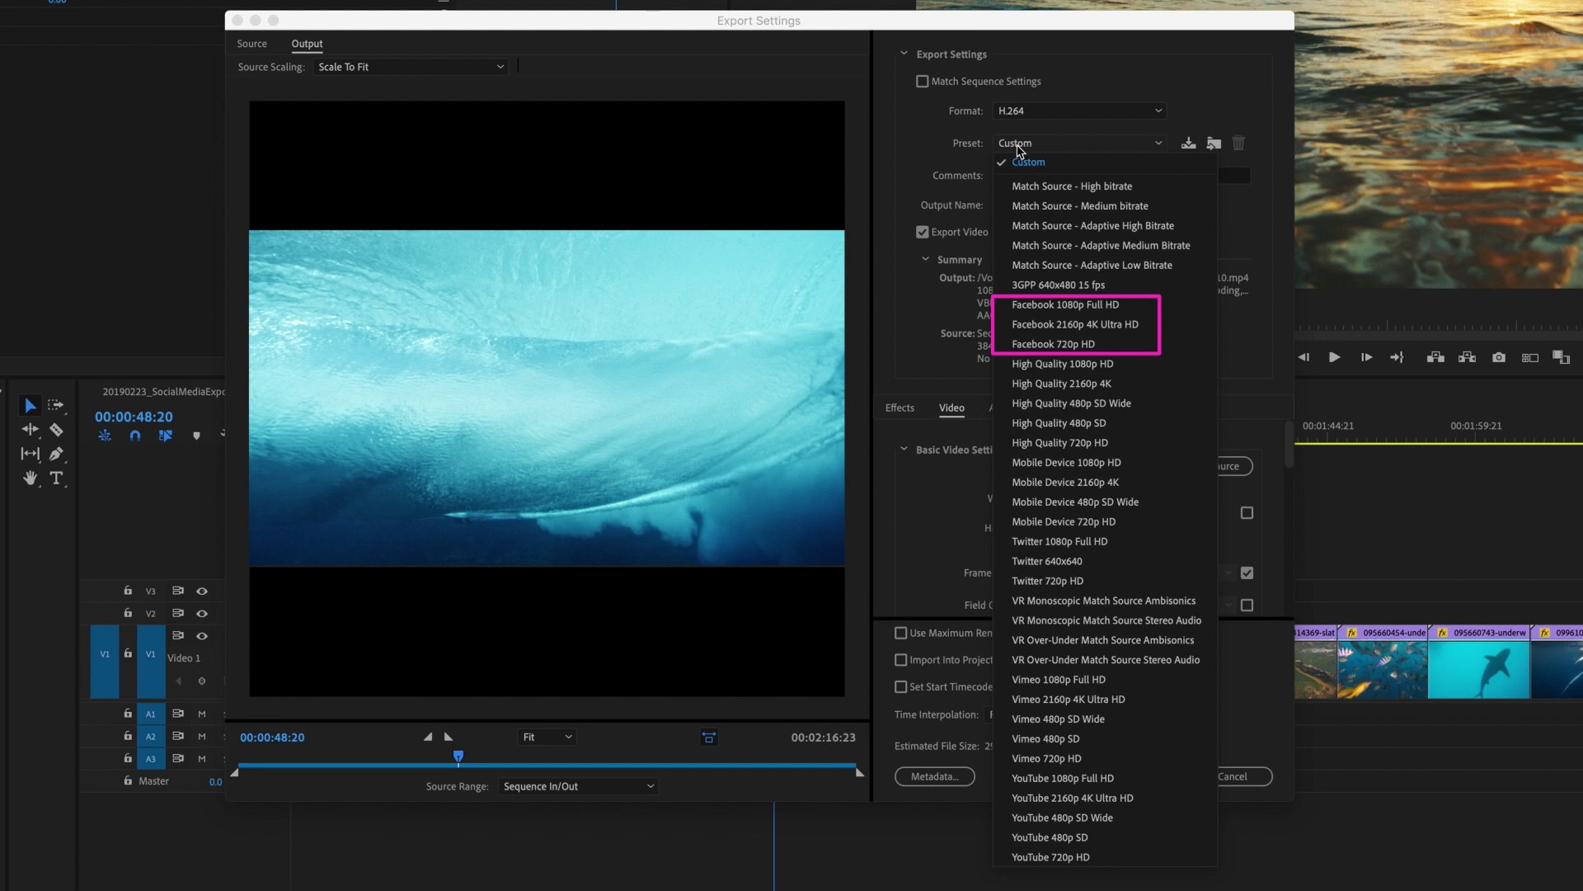
left_click(1049, 311)
left_click(1021, 497)
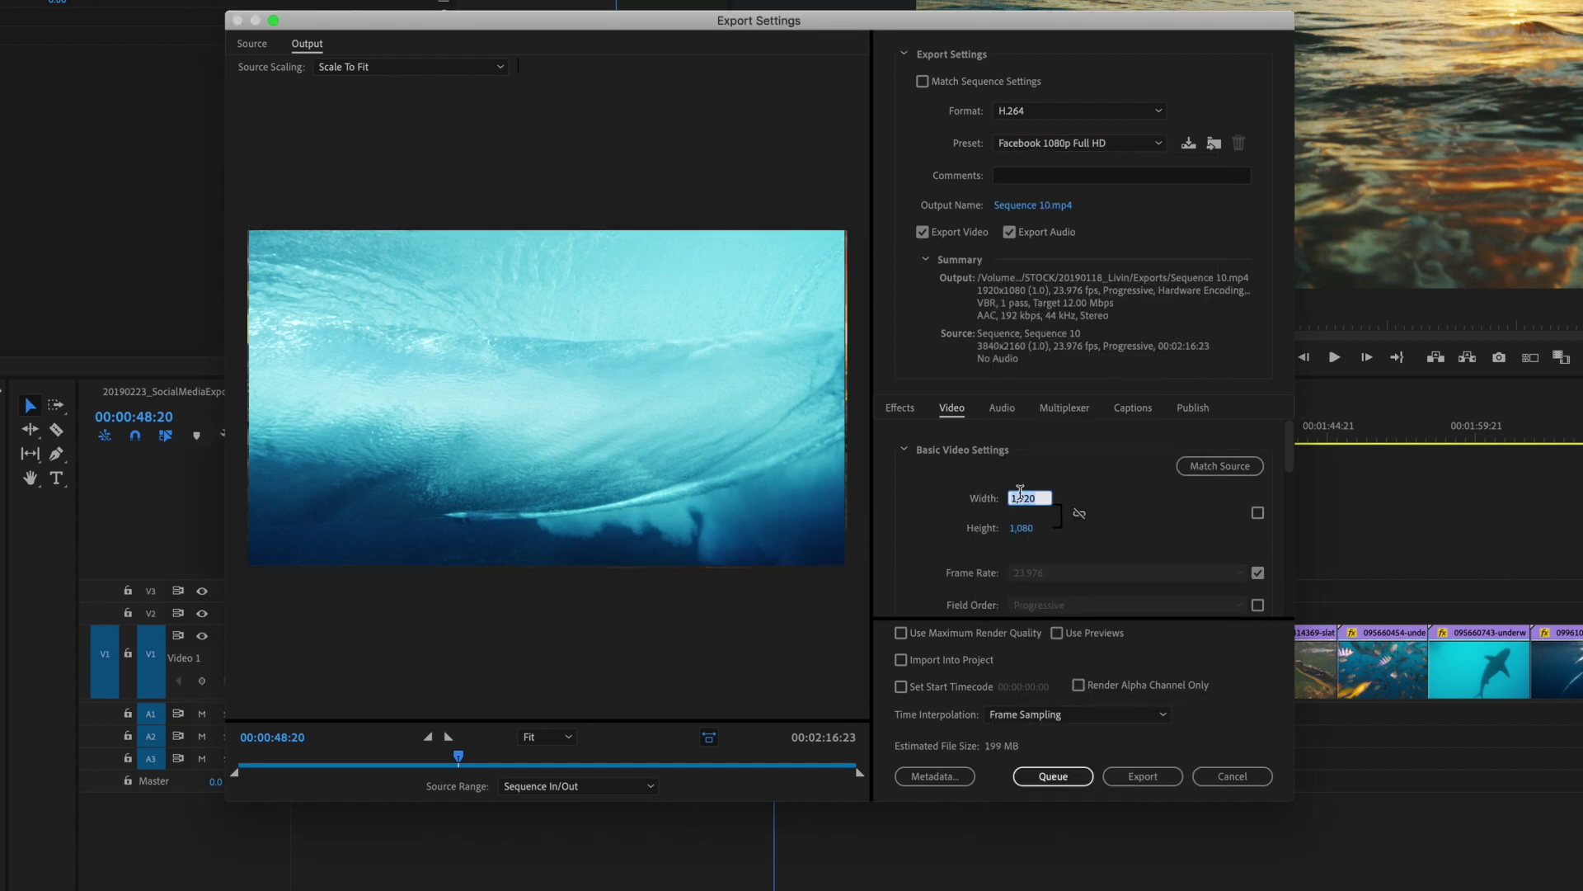
key("Return")
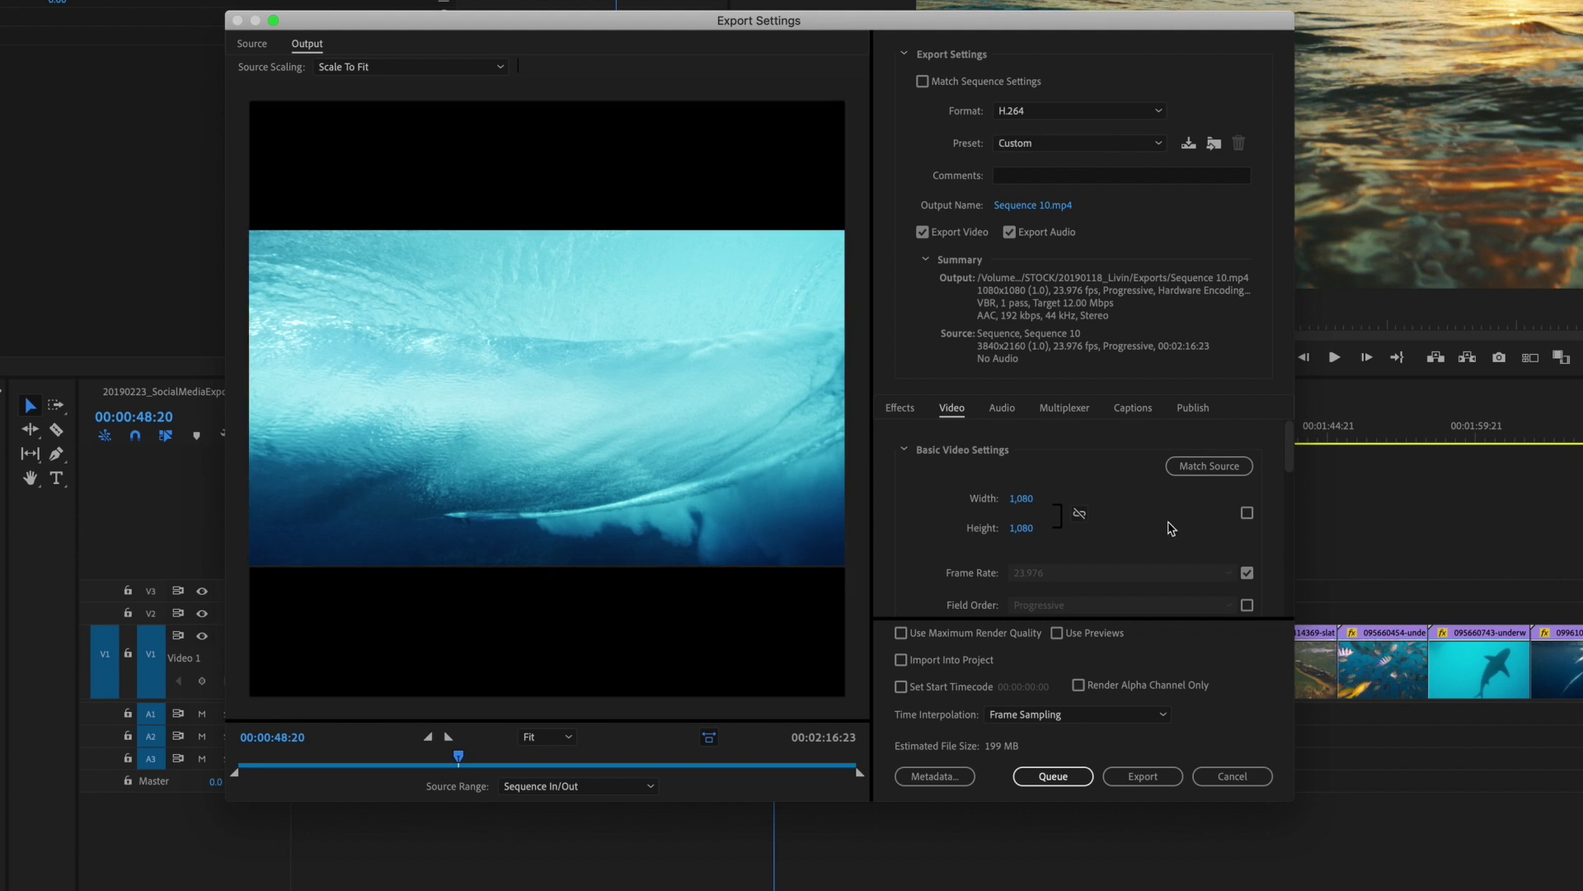
scroll(1166, 524, "down", 5)
left_click(1152, 530)
left_click(1111, 587)
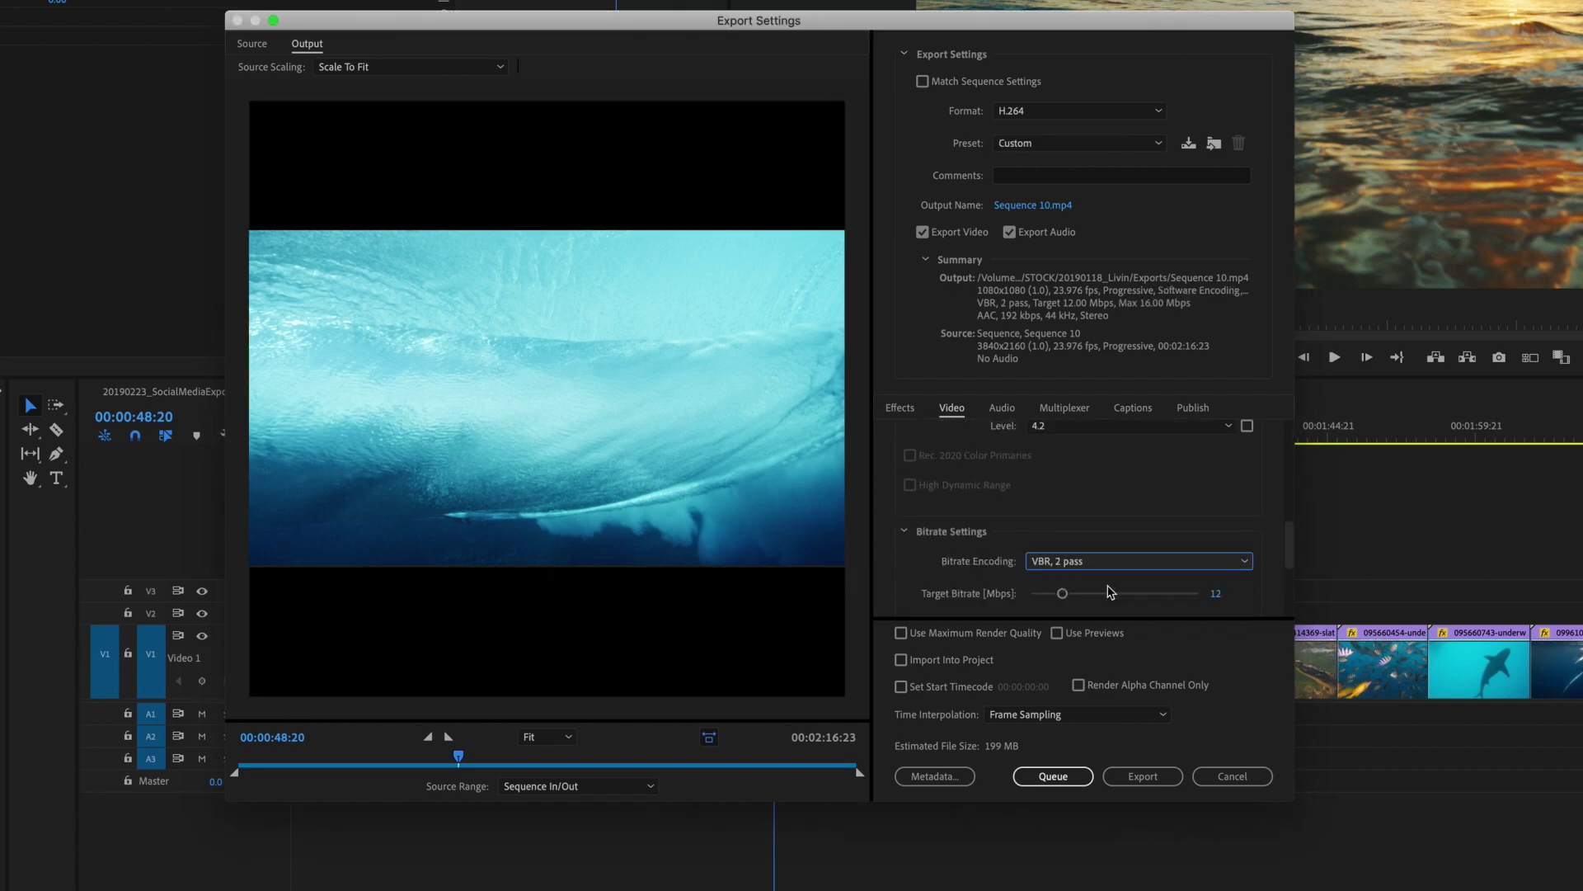
scroll(973, 526, "down", 3)
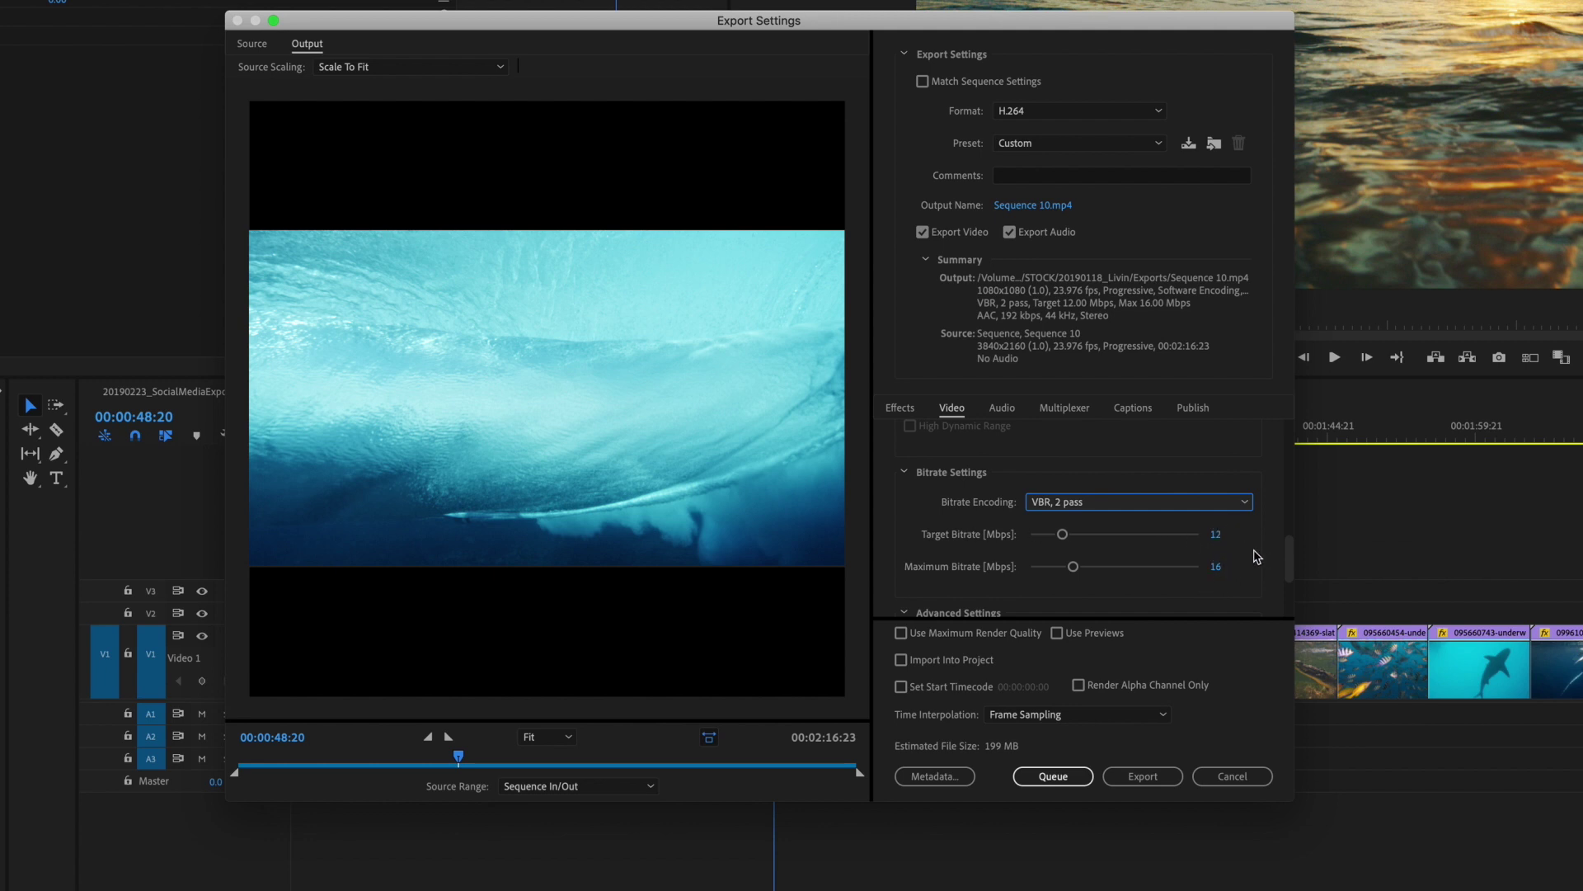
Save these settings as the preset 'Facebook Square Aspect Ratio'.
left_click(1189, 143)
type("Facebook Square Aspect Ratio")
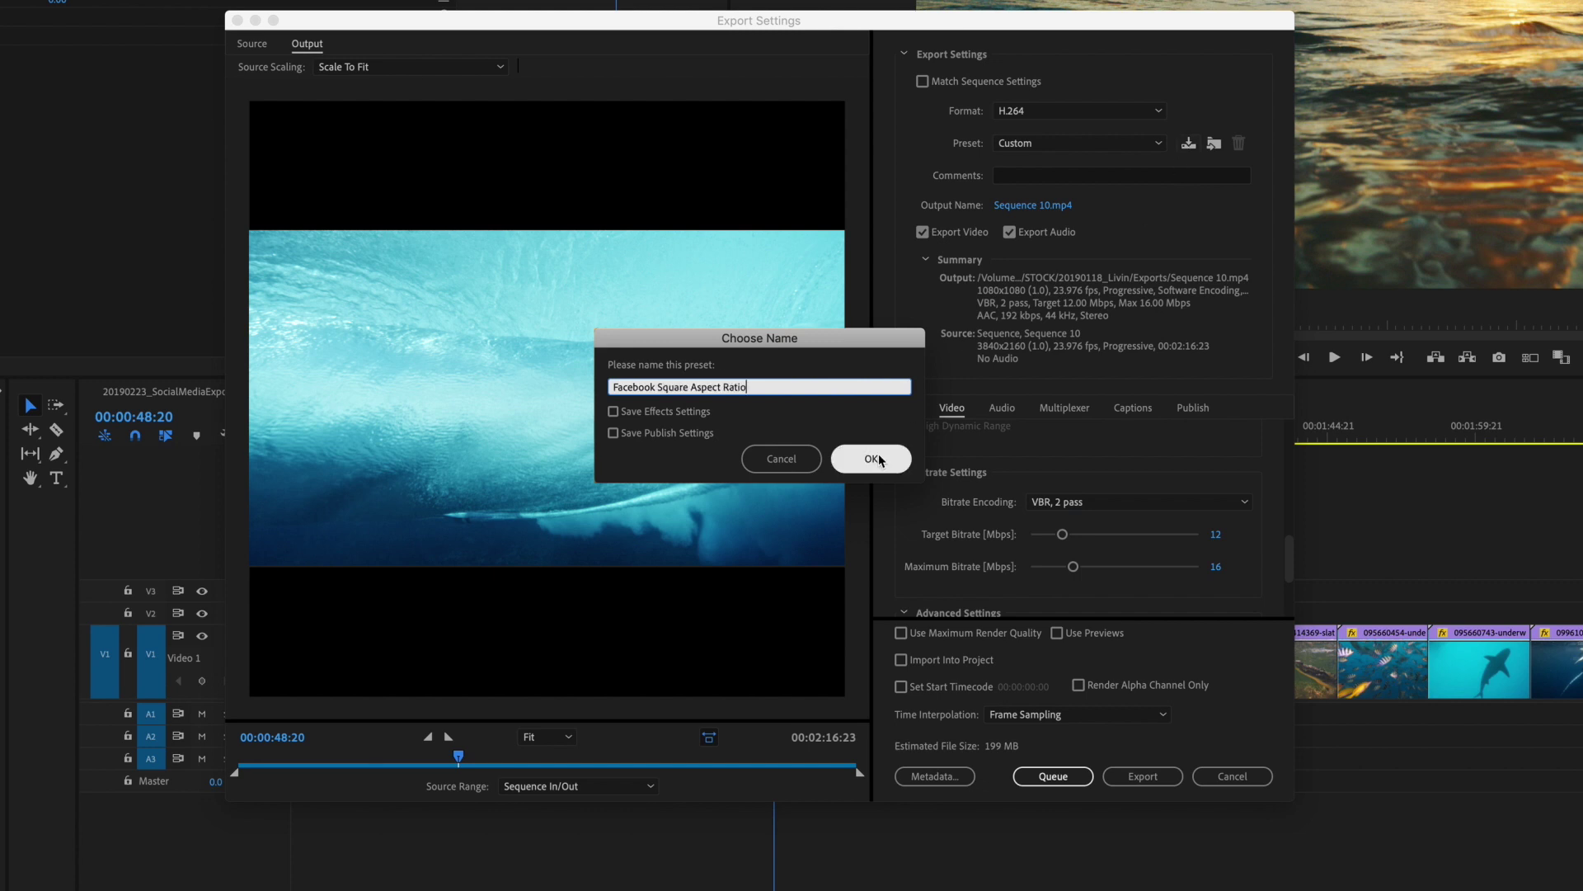
left_click(871, 459)
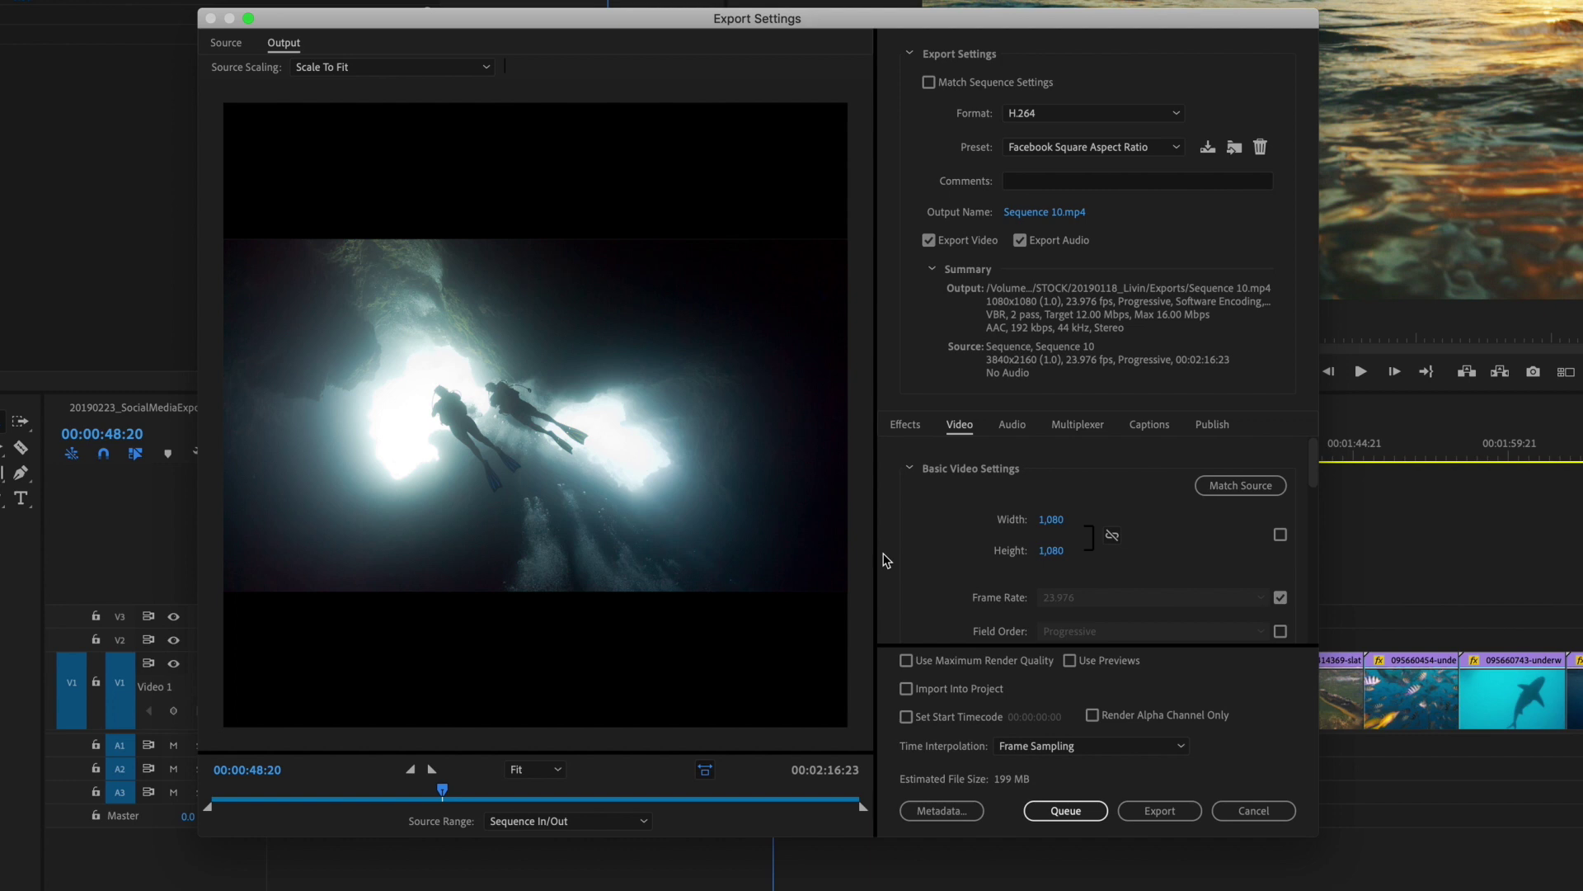
Apply Facebook 1080p Full HD, then set width 1080 and height 1920 for a vertical frame.
left_click(1033, 148)
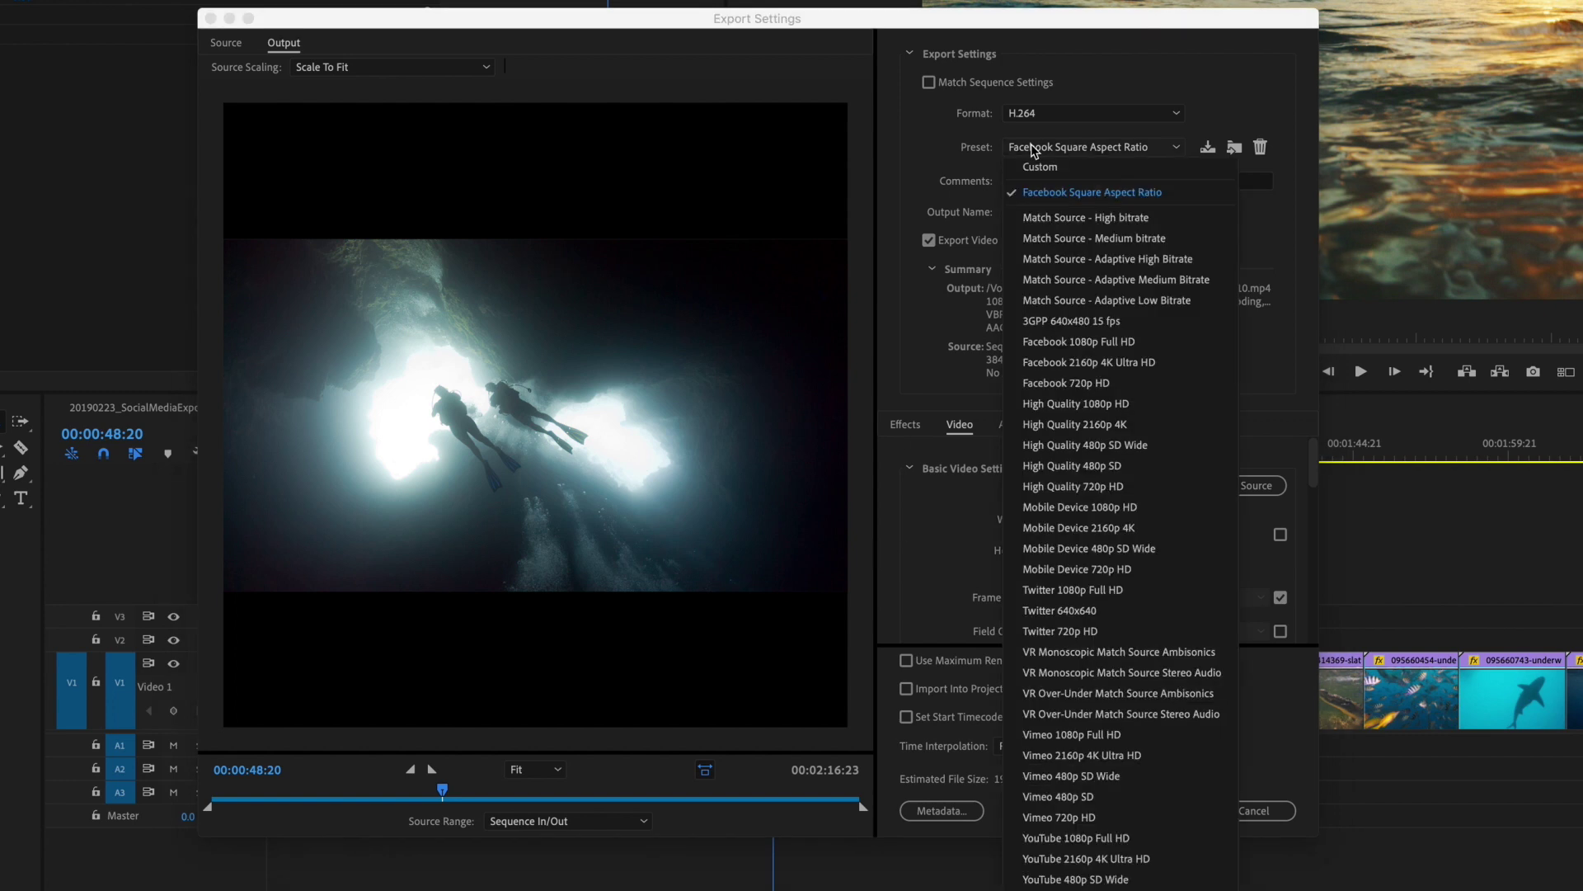
left_click(1076, 342)
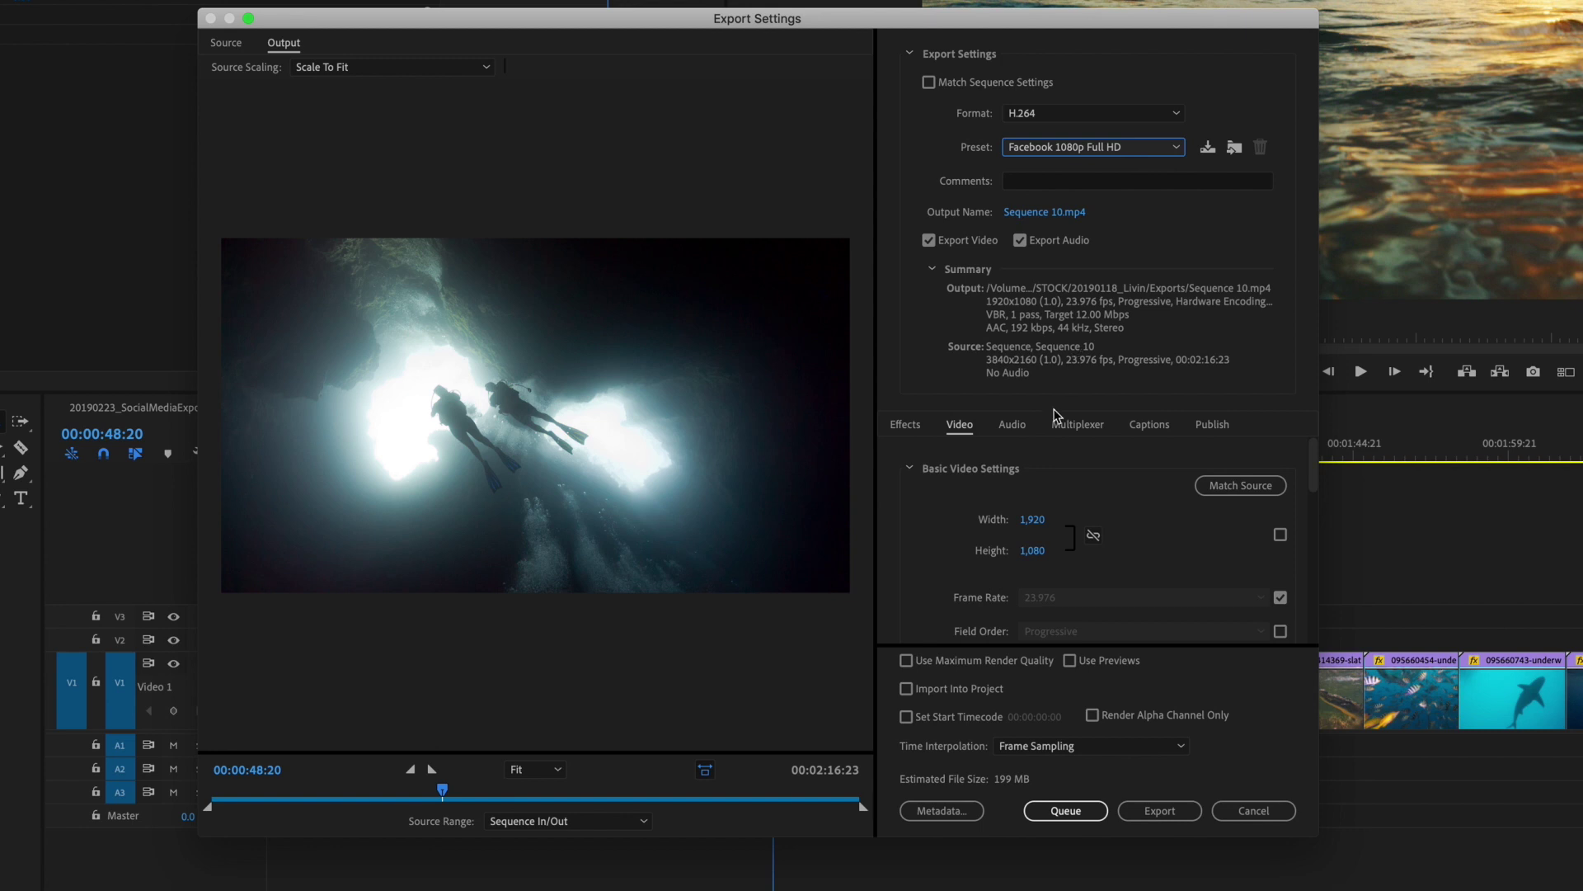
left_click(1032, 520)
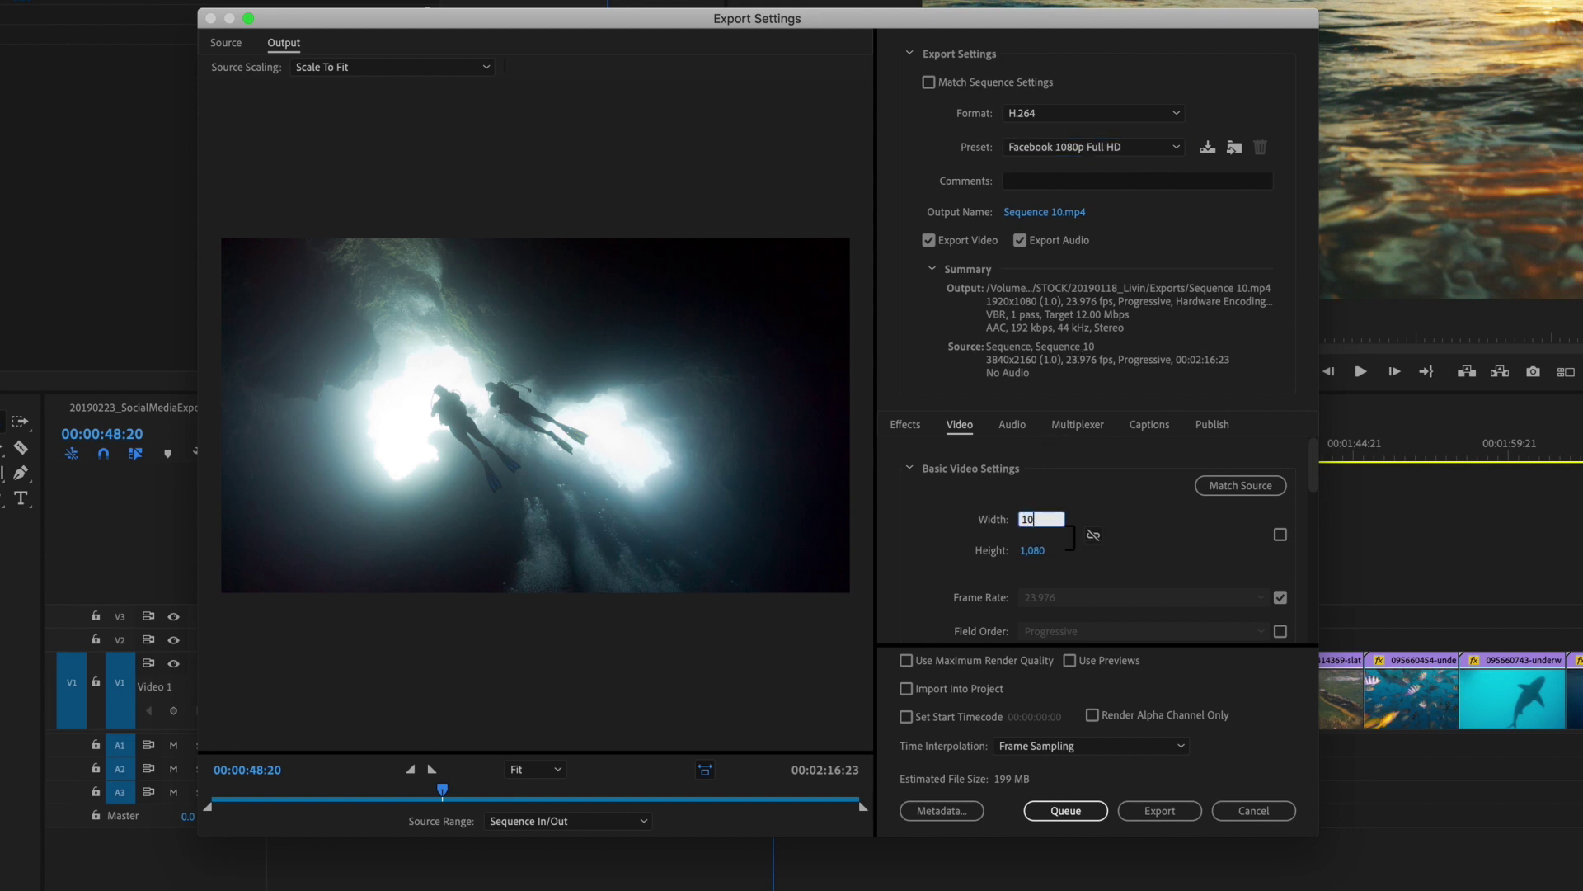
left_click(1174, 536)
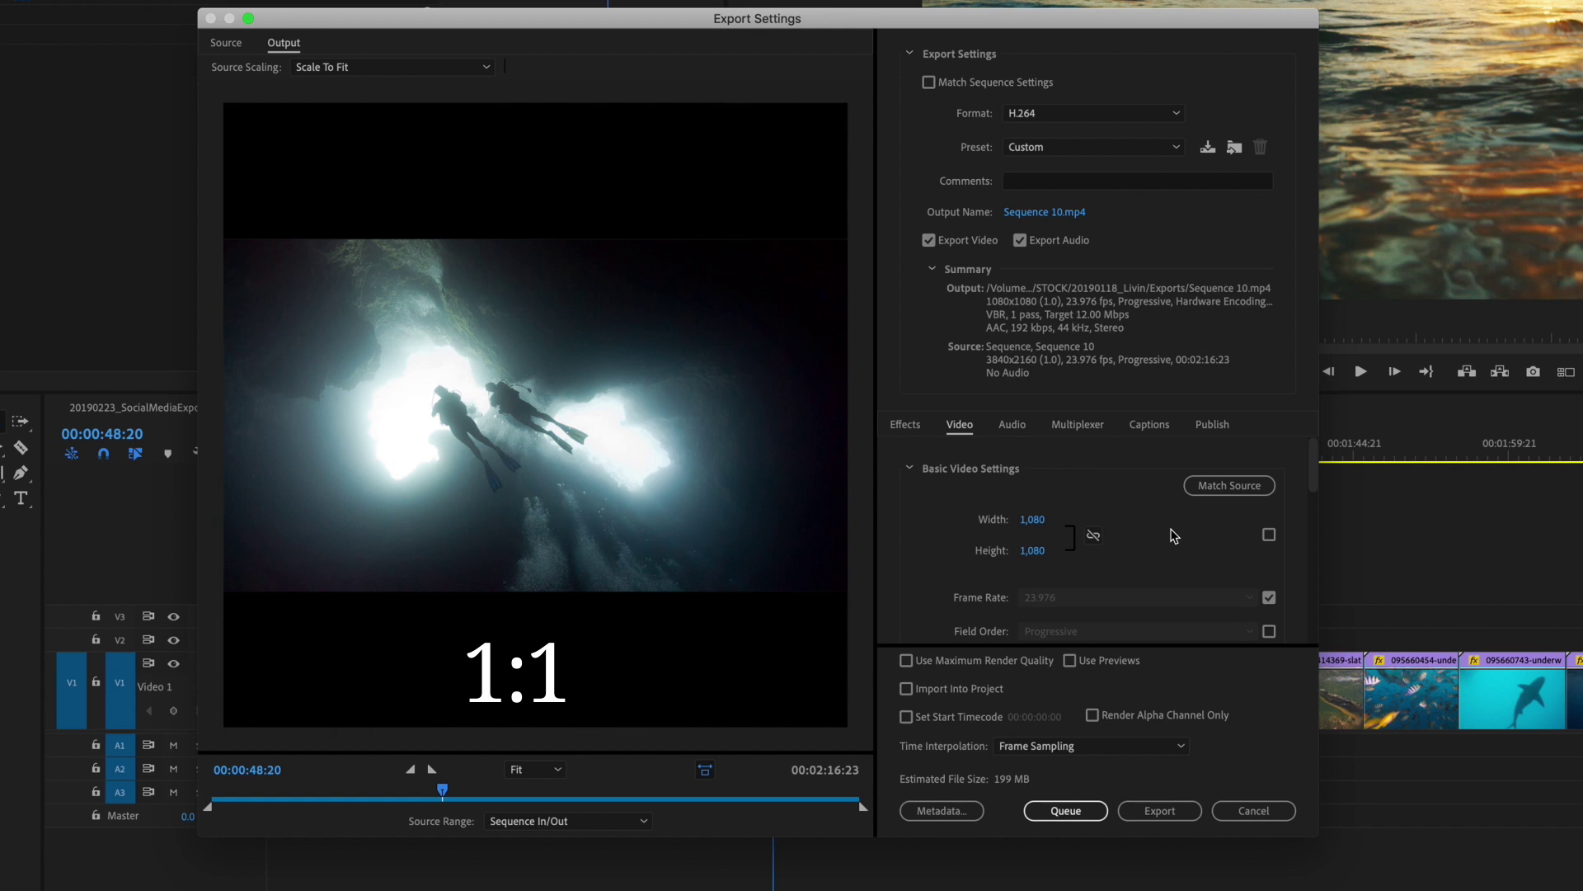
left_click(1035, 550)
type("1920")
left_click(1155, 542)
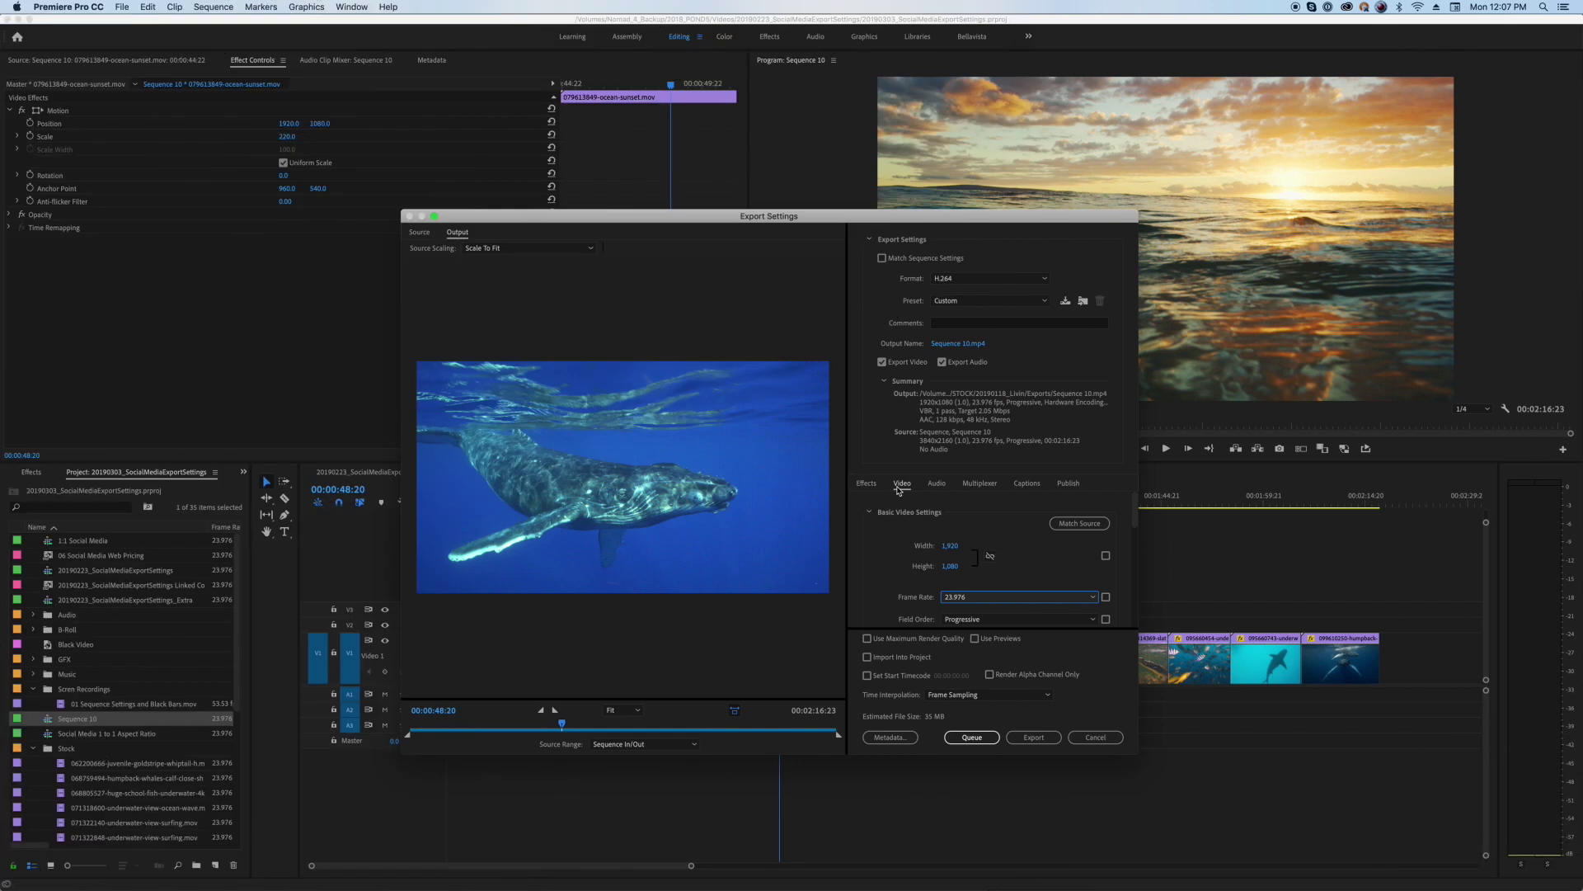
Apply the Twitter 1080p Full HD preset and change its bitrate encoding to VBR, 2 pass.
left_click(971, 301)
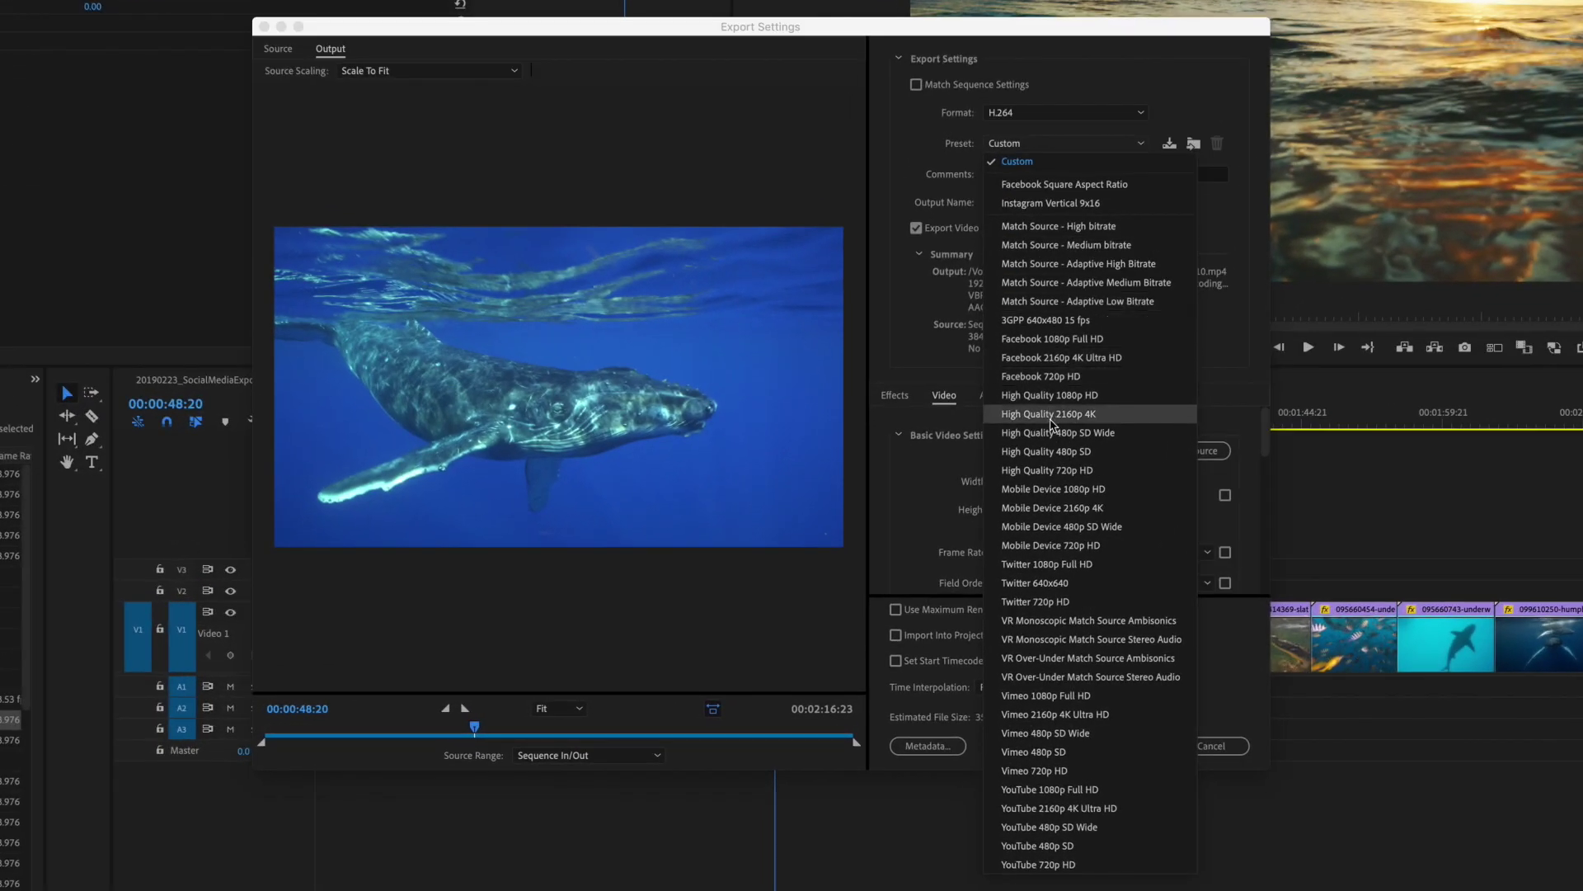
left_click(1063, 567)
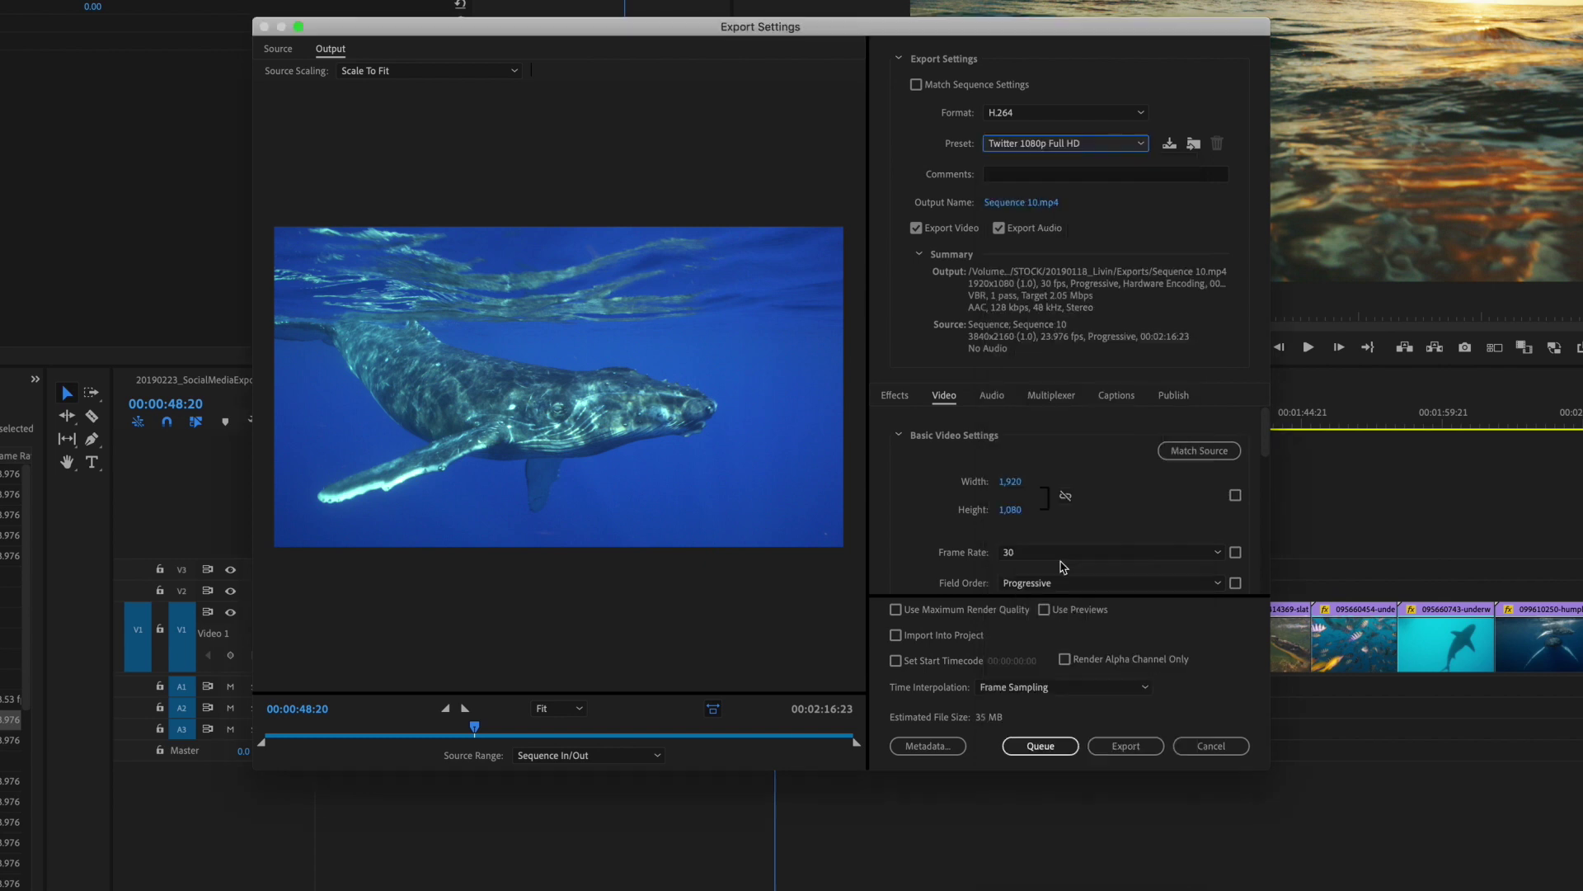
scroll(948, 466, "down", 5)
scroll(946, 466, "down", 2)
left_click(1072, 485)
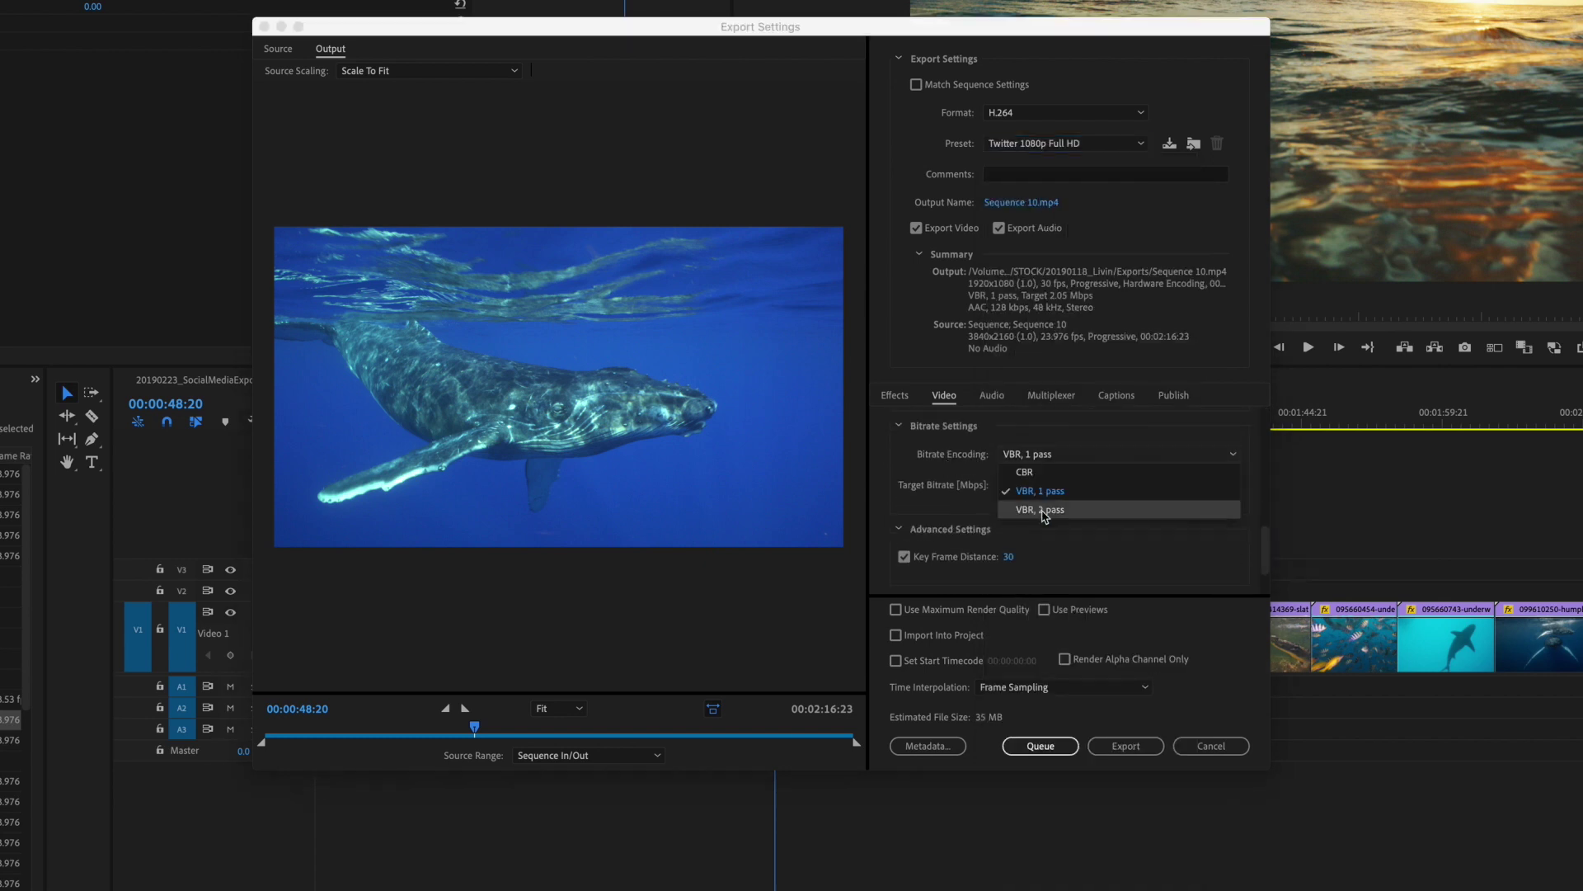
left_click(1044, 513)
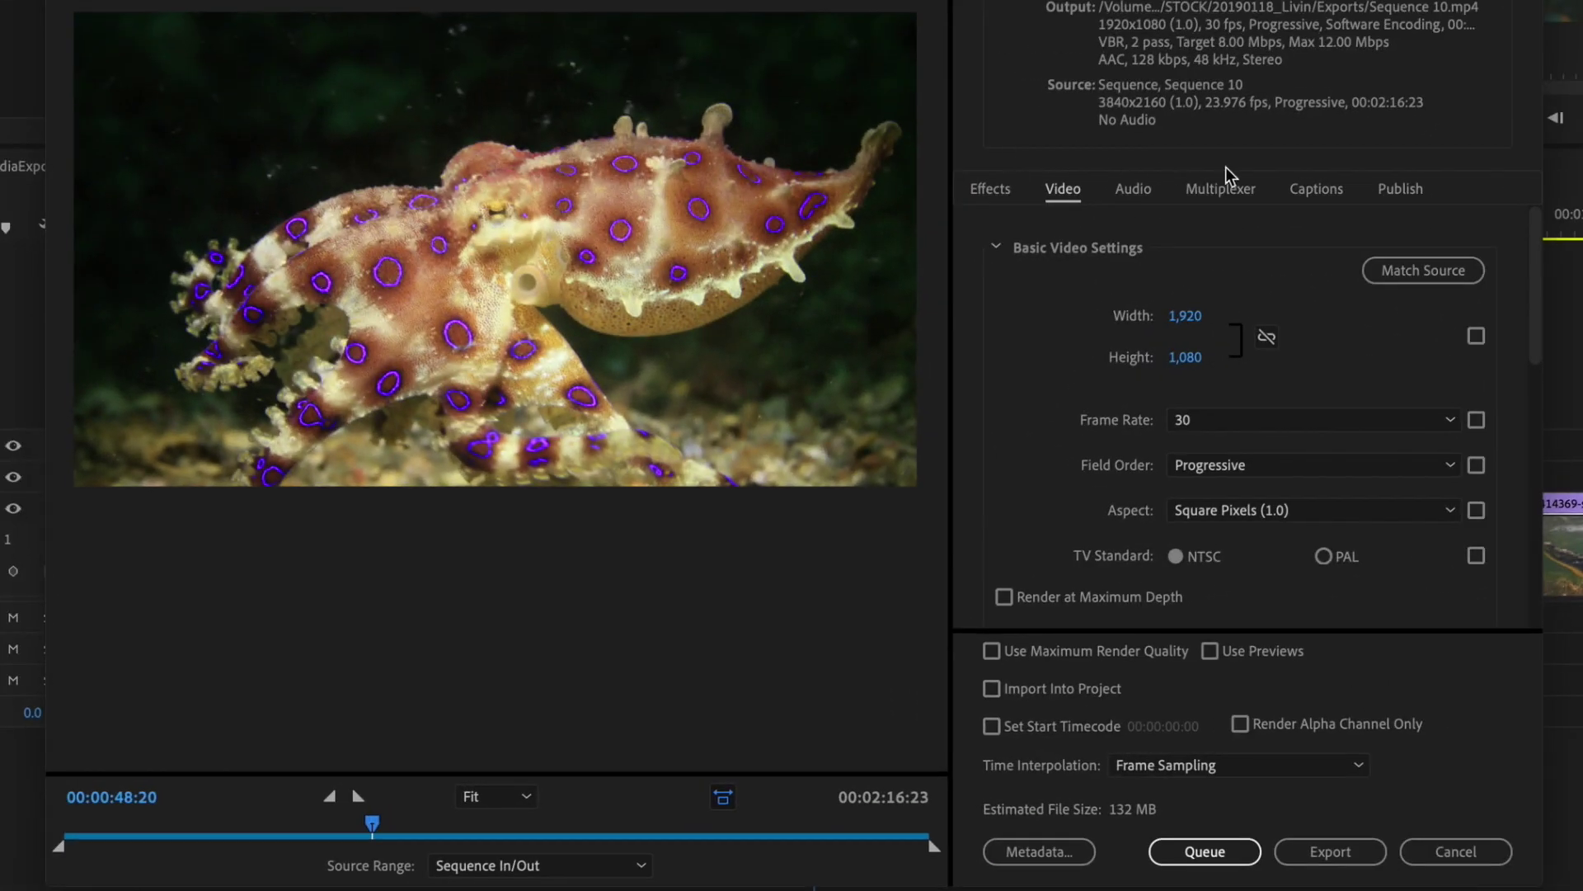
Enable Facebook publishing with title 'How To Export To Social Media' and a short description.
left_click(1393, 195)
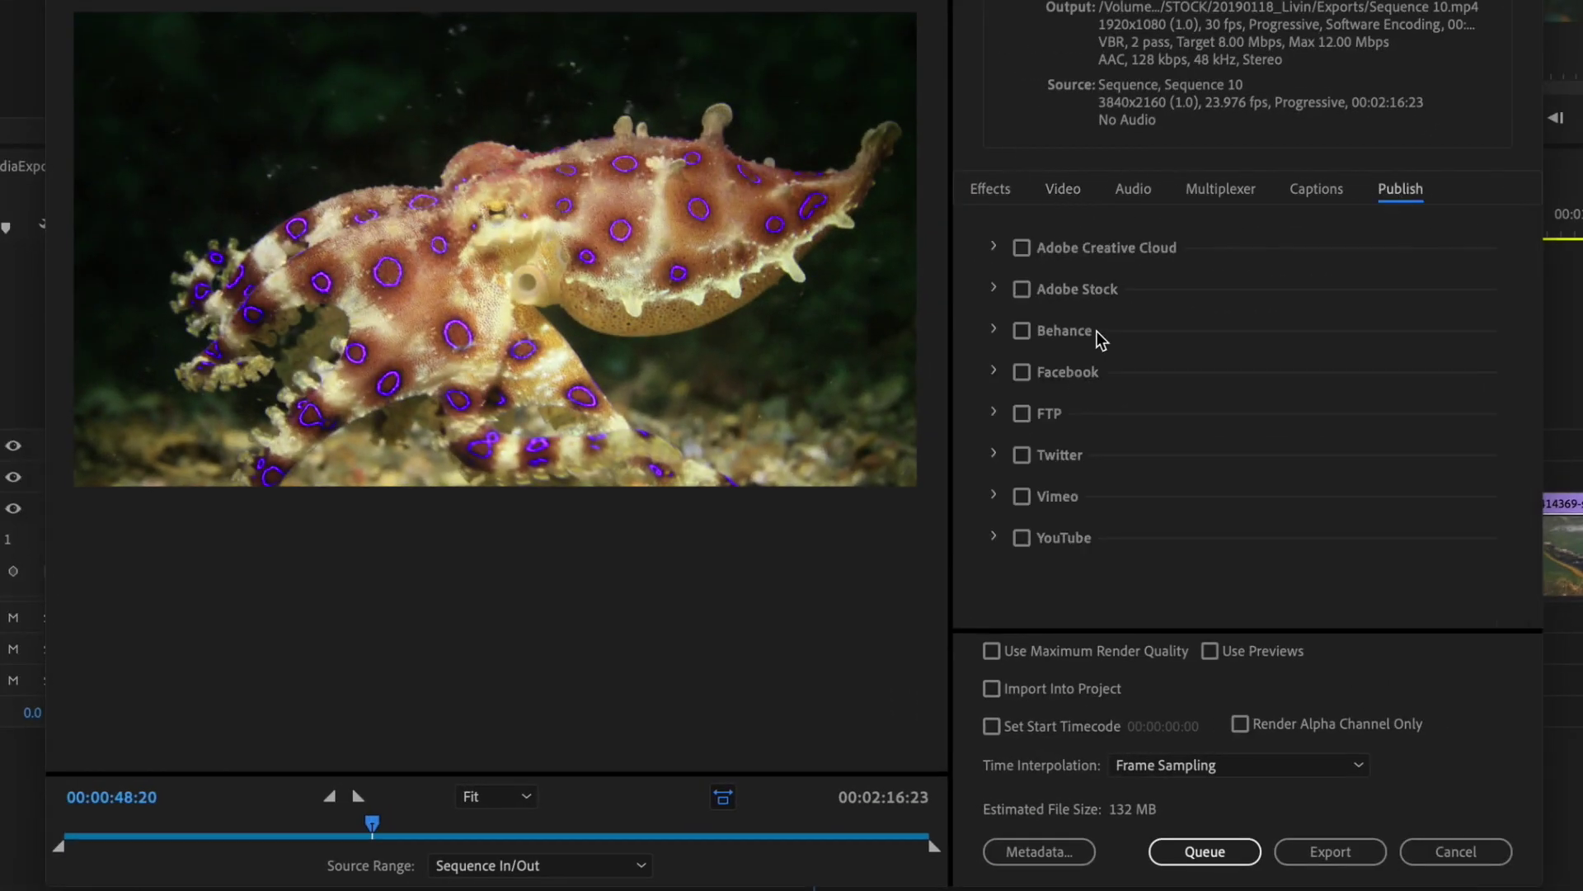
left_click(1022, 372)
left_click(994, 370)
left_click(1171, 434)
type("How To Export To Social Media")
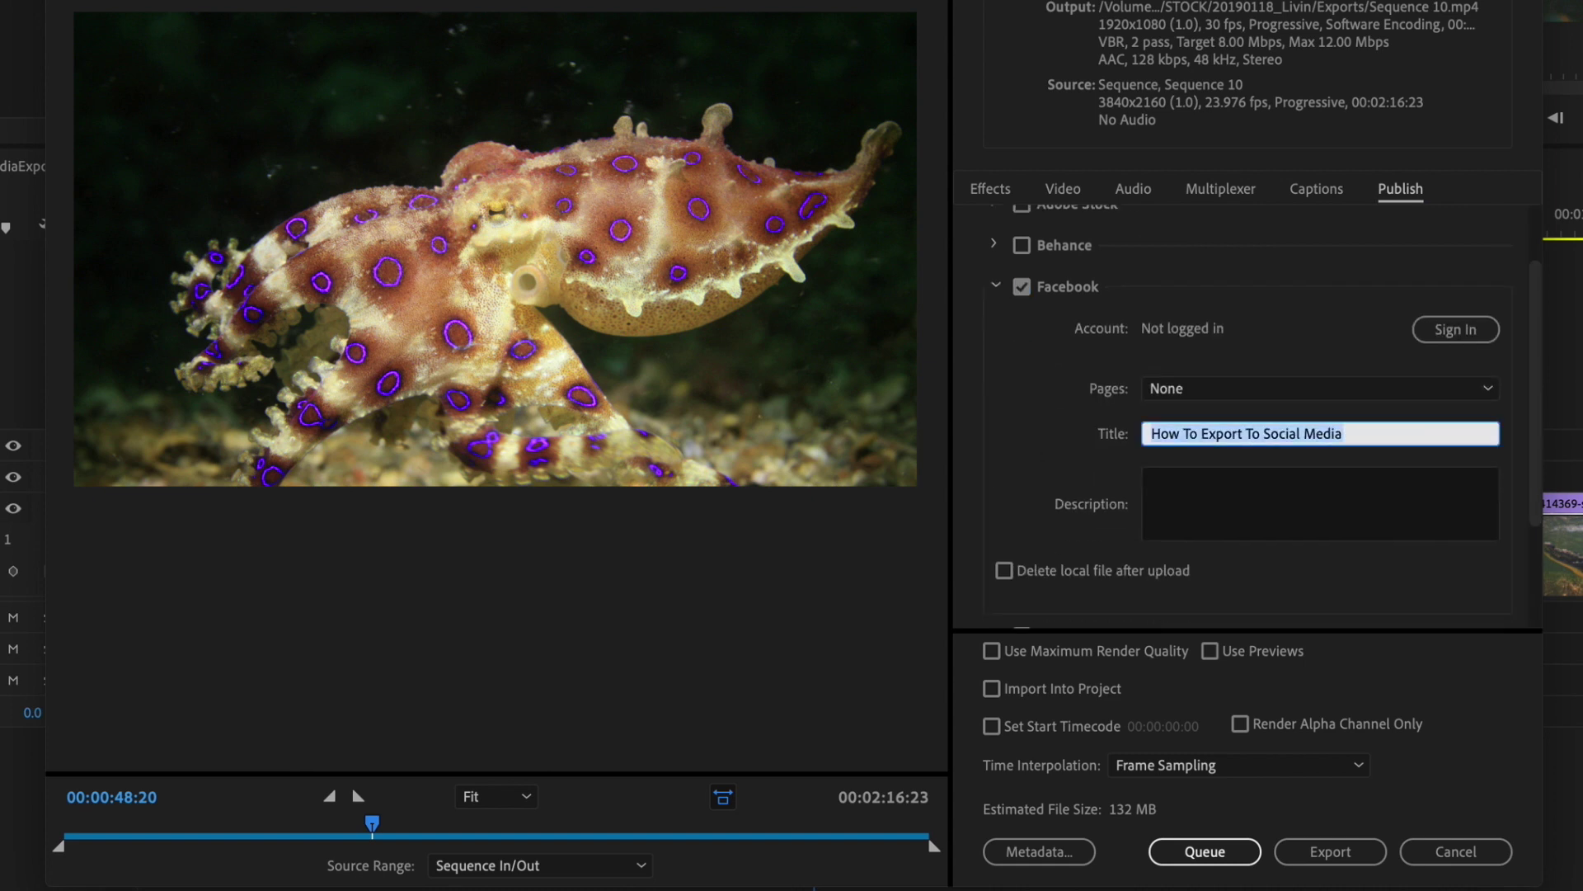
left_click(1166, 506)
type("Check out how to export videos to social media platforms using Adobe Premiere Pro!")
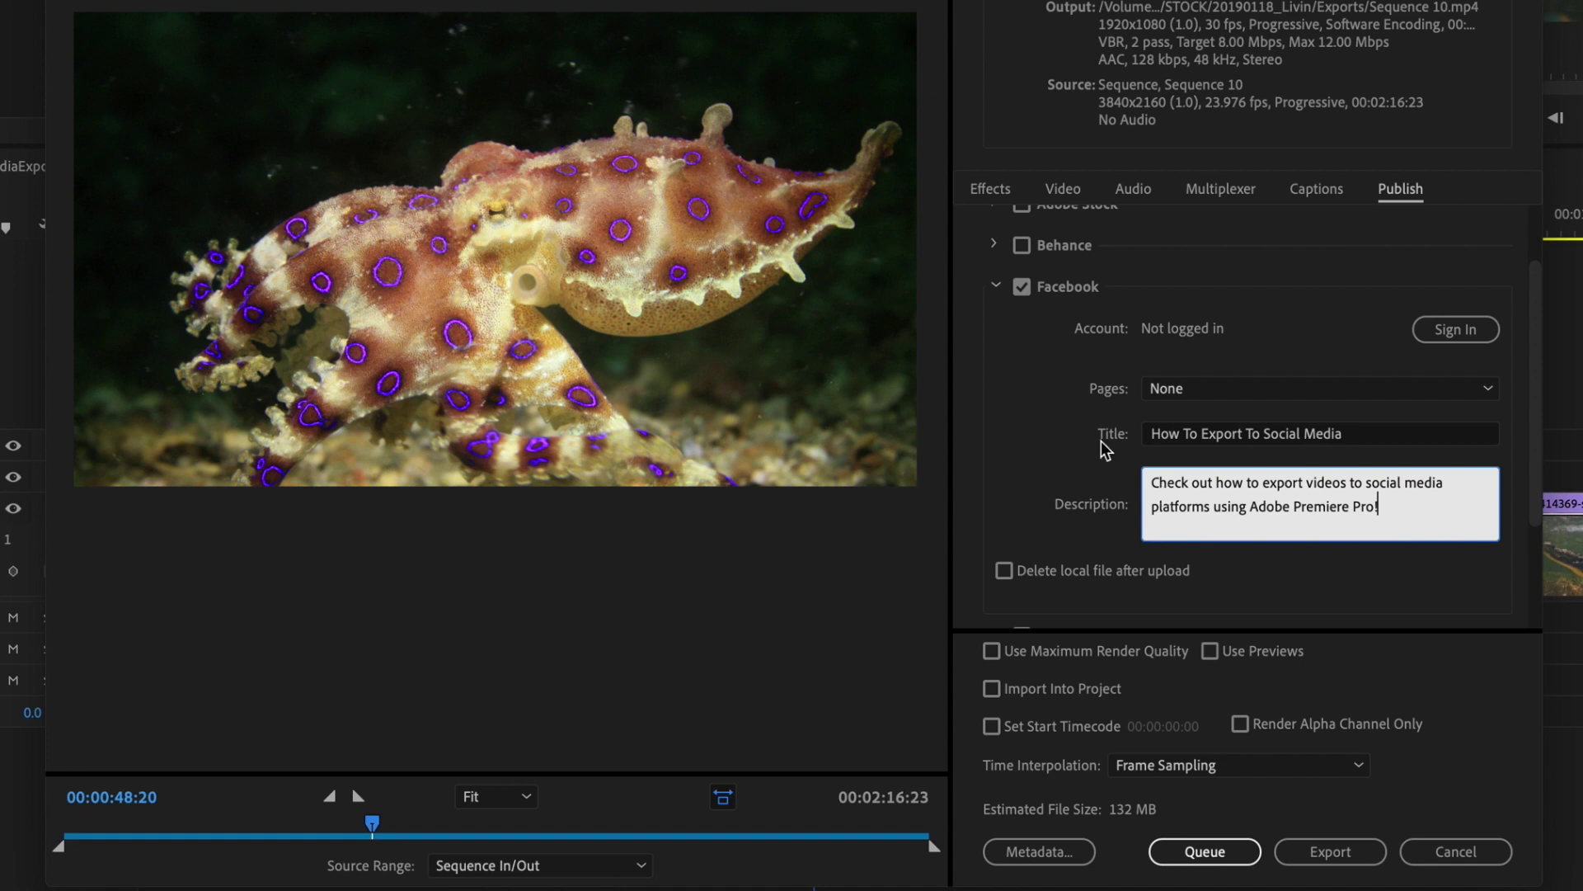
left_click(995, 285)
Enable YouTube publishing with the custom thumbnail set to Frame from source video.
left_click(1022, 537)
left_click(995, 537)
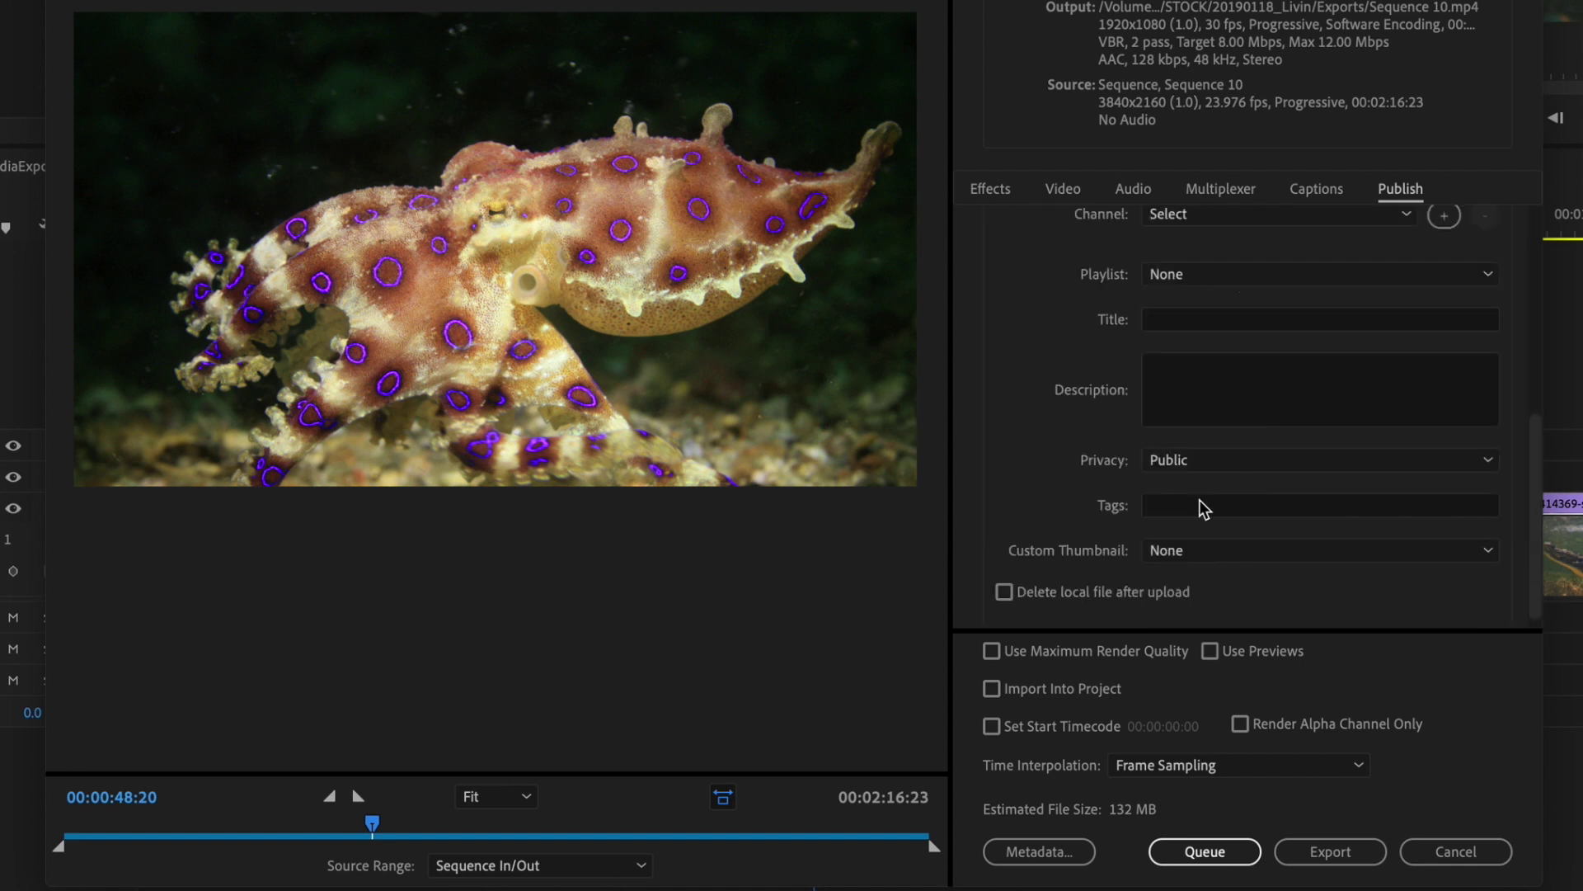
left_click(1204, 550)
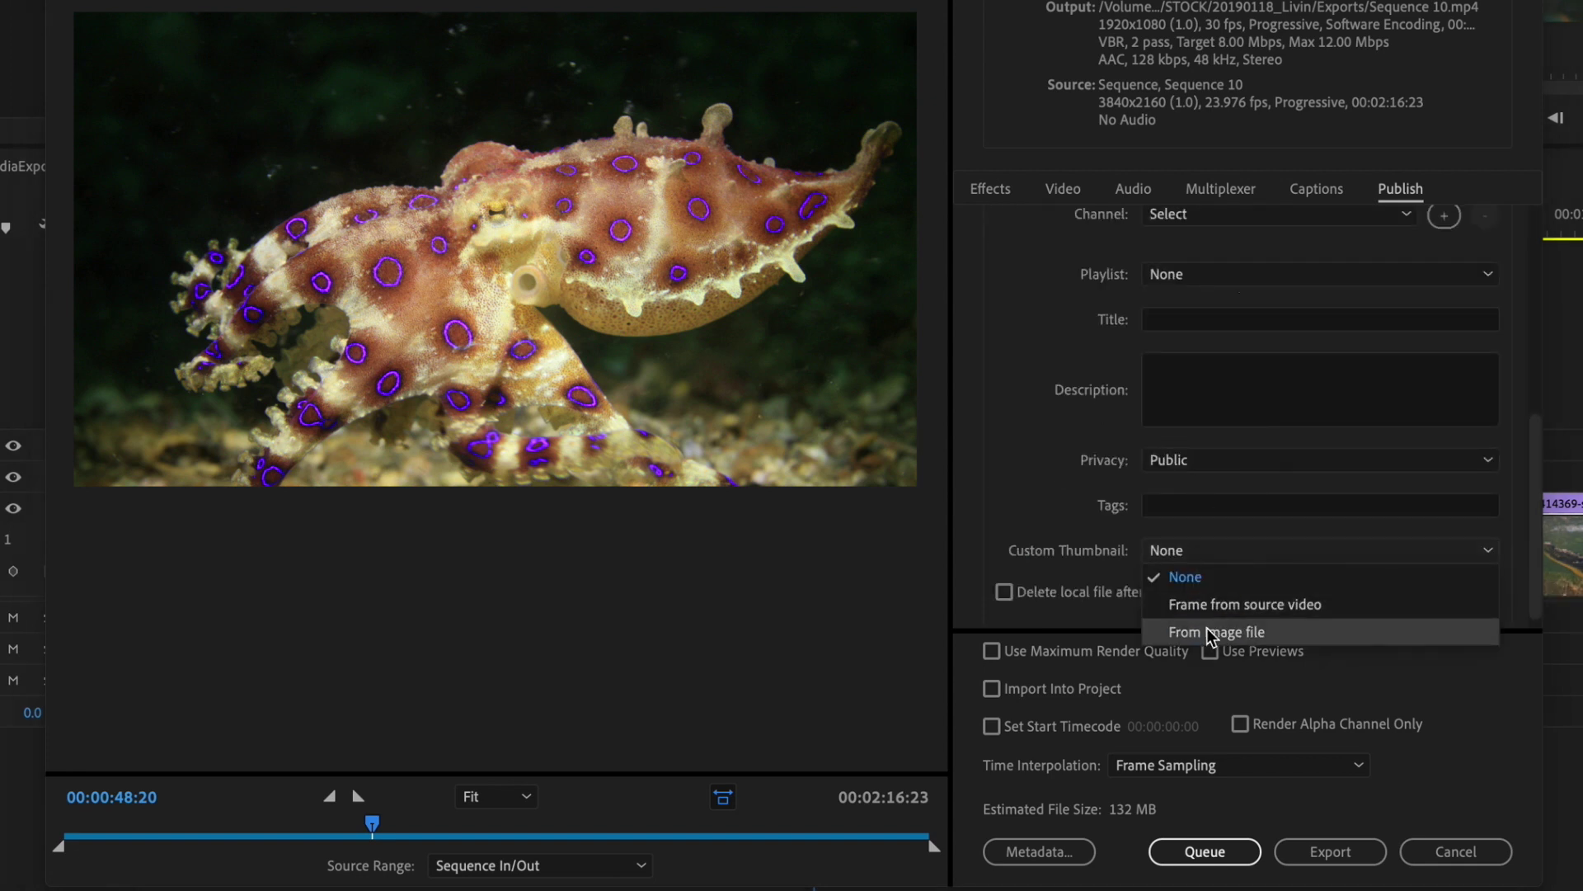
left_click(1212, 601)
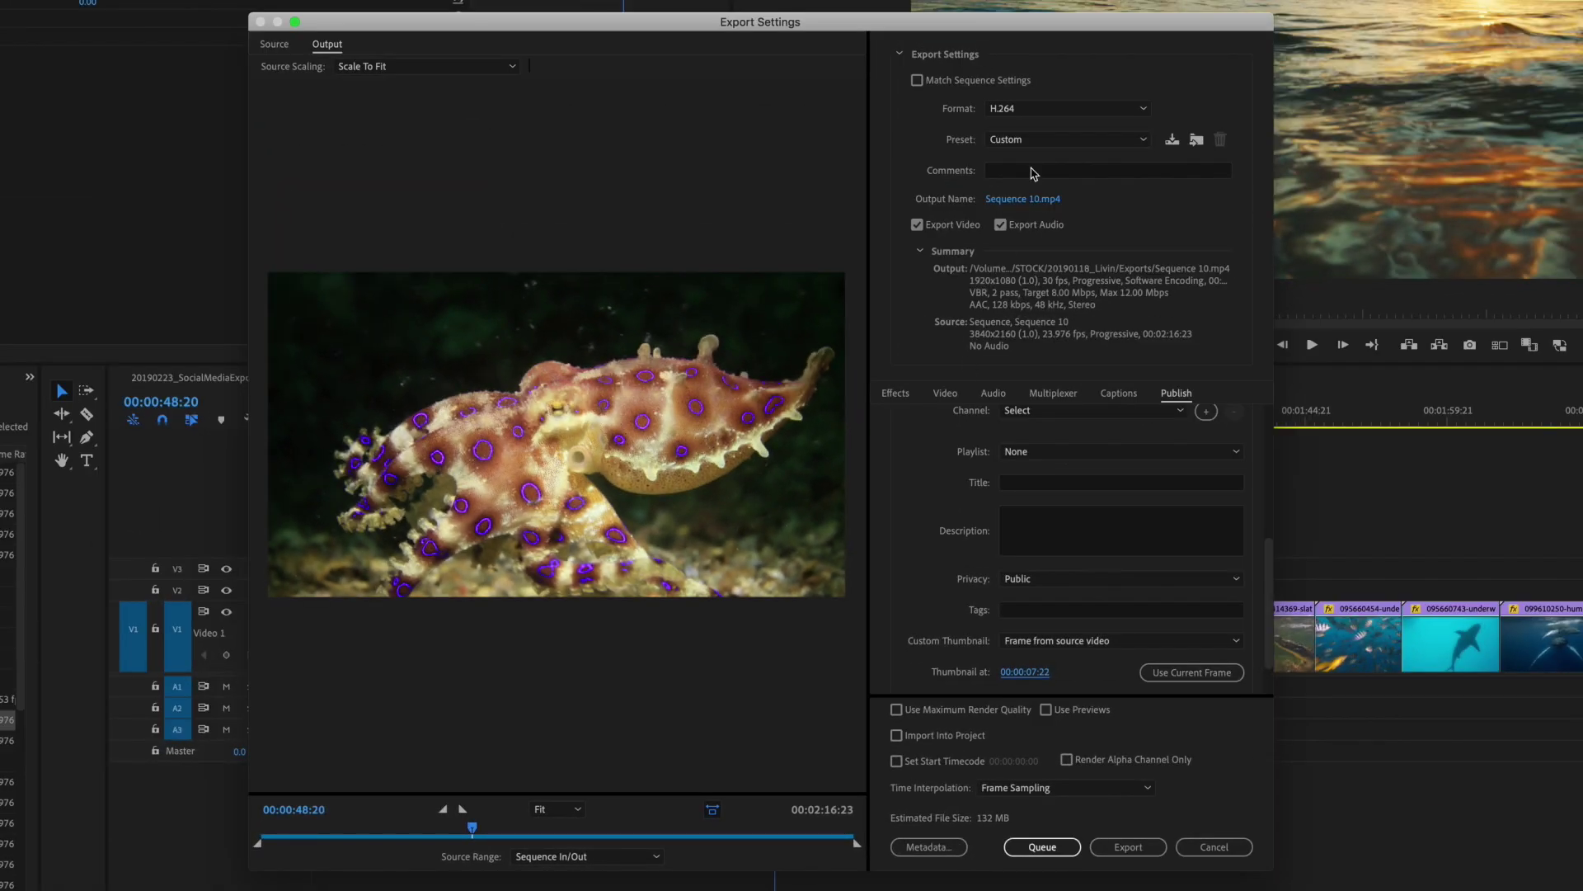
Change the export format to QuickTime, bringing in the Apple ProRes 422 HQ preset.
left_click(1041, 109)
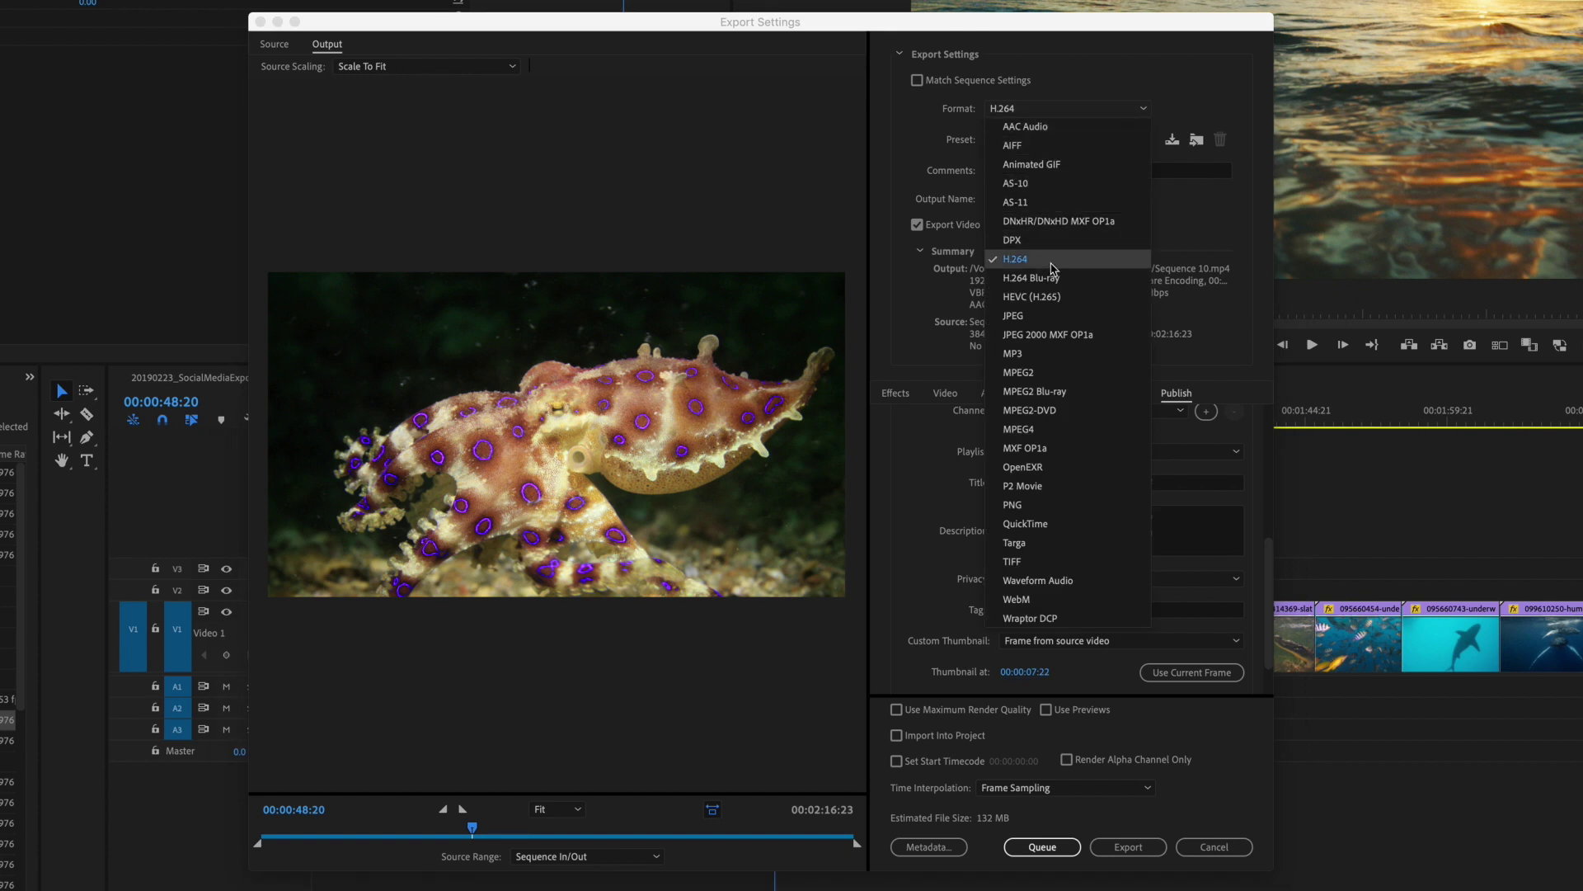
left_click(1047, 525)
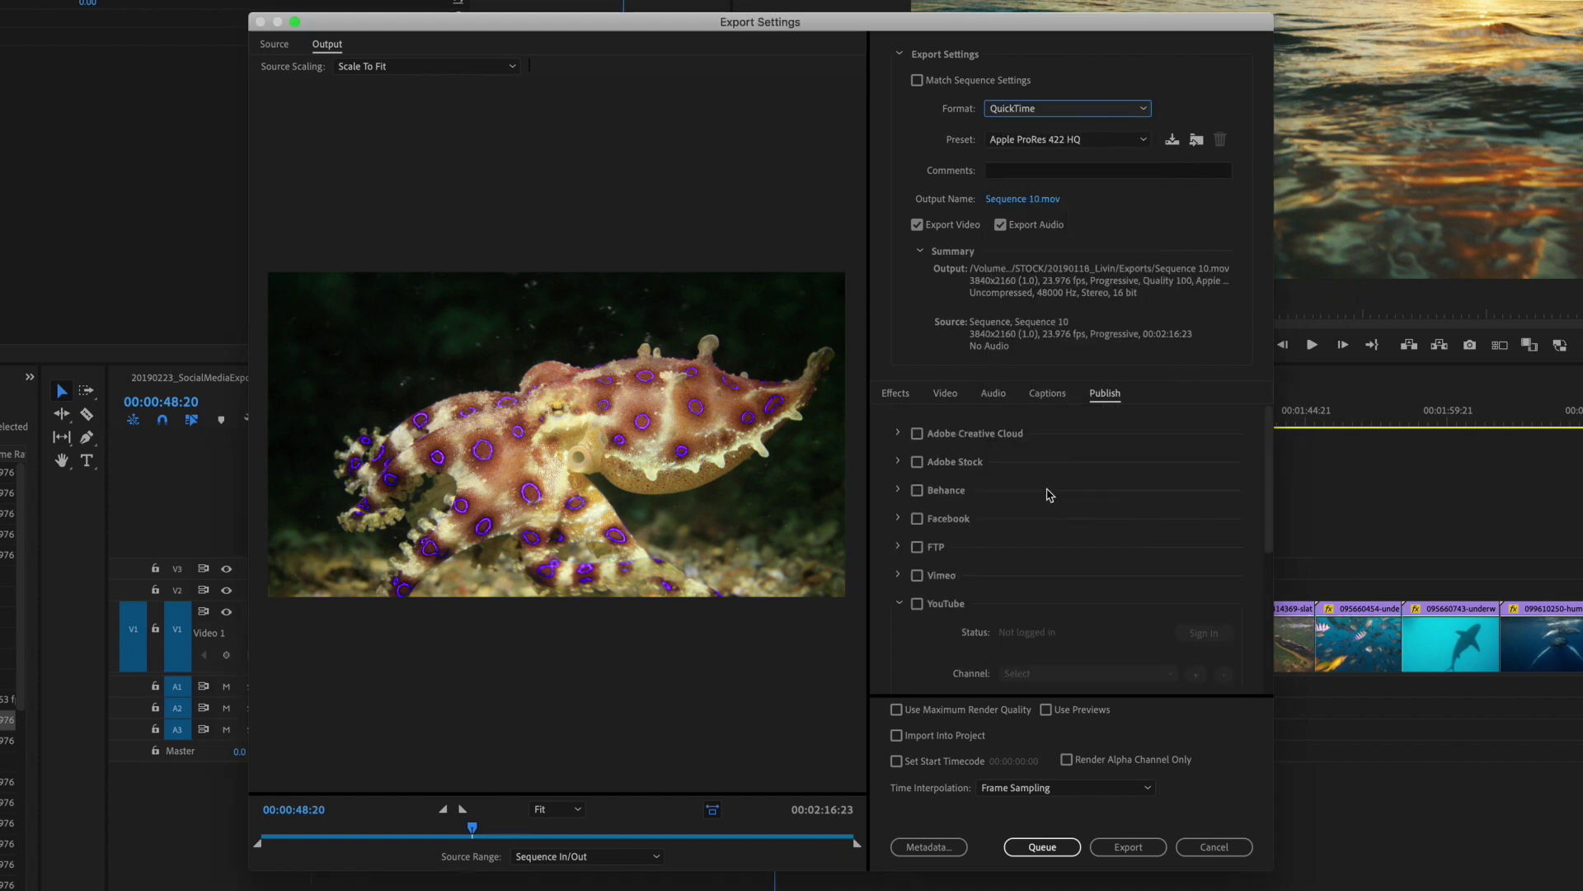